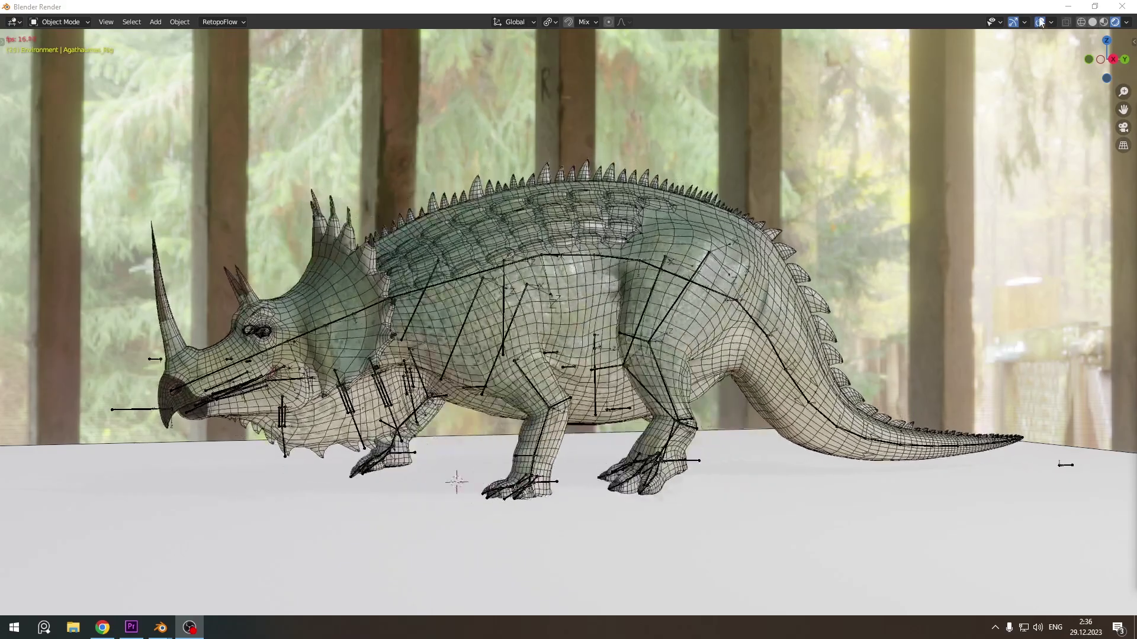
Step: View the posed Tyrannosaur scene in Rendered shading and orbit around the dinosaurs and running woman
middle_drag(514, 332, 637, 327)
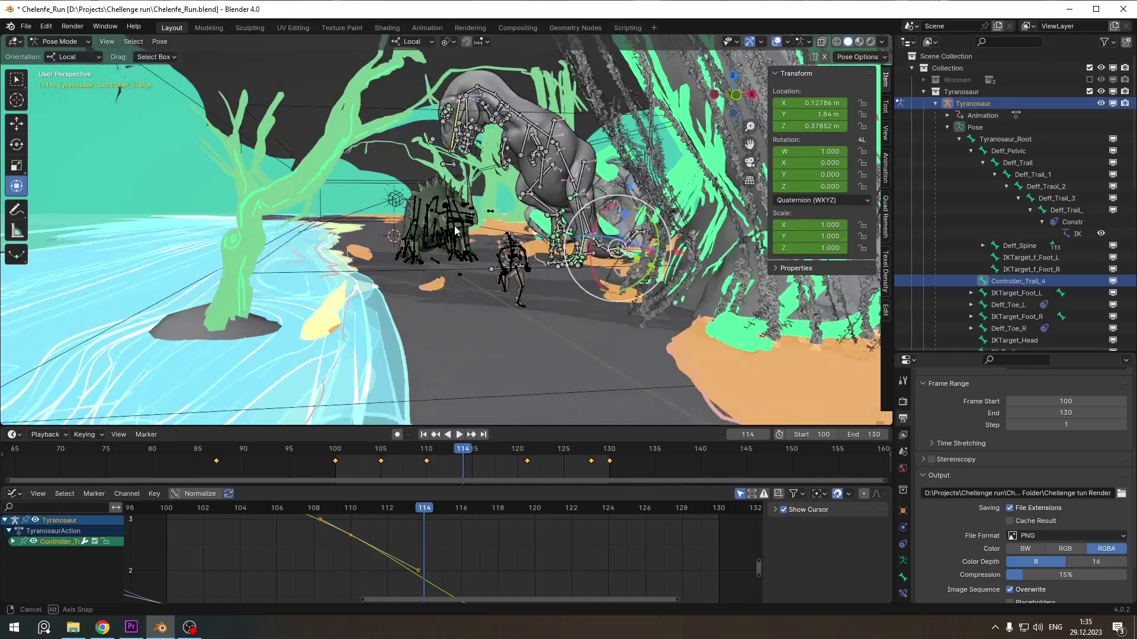
middle_drag(450, 249, 568, 172)
click(870, 41)
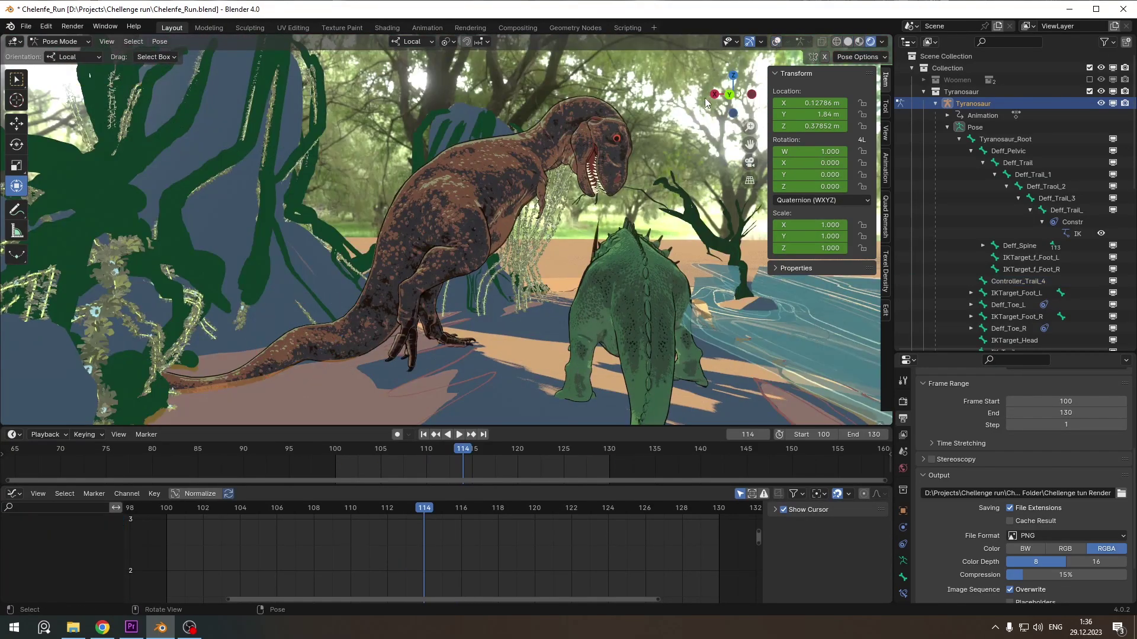
mouse_move(593, 189)
middle_down()
mouse_move(613, 171)
mouse_move(587, 183)
mouse_move(379, 185)
mouse_move(434, 194)
mouse_move(316, 169)
mouse_move(545, 215)
mouse_move(521, 210)
mouse_move(525, 325)
mouse_move(527, 228)
mouse_move(566, 224)
mouse_move(706, 289)
mouse_move(696, 264)
middle_up()
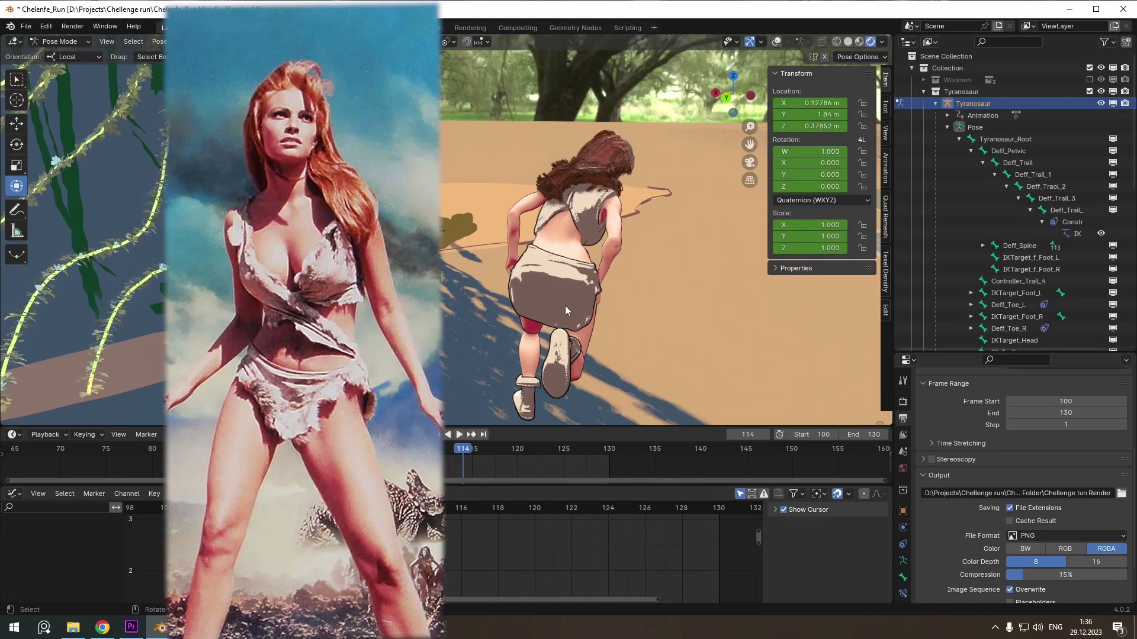
middle_drag(570, 269, 567, 255)
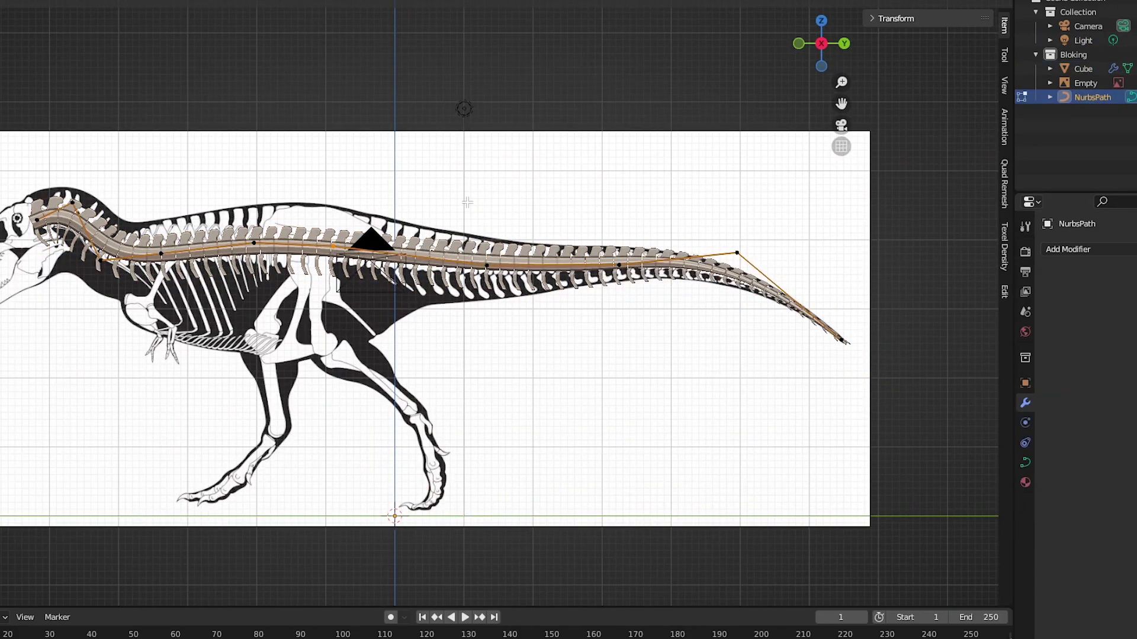
Step: Zoom in on the tyrannosaur skeleton reference in the blocking scene
scroll(260, 249, up, 3)
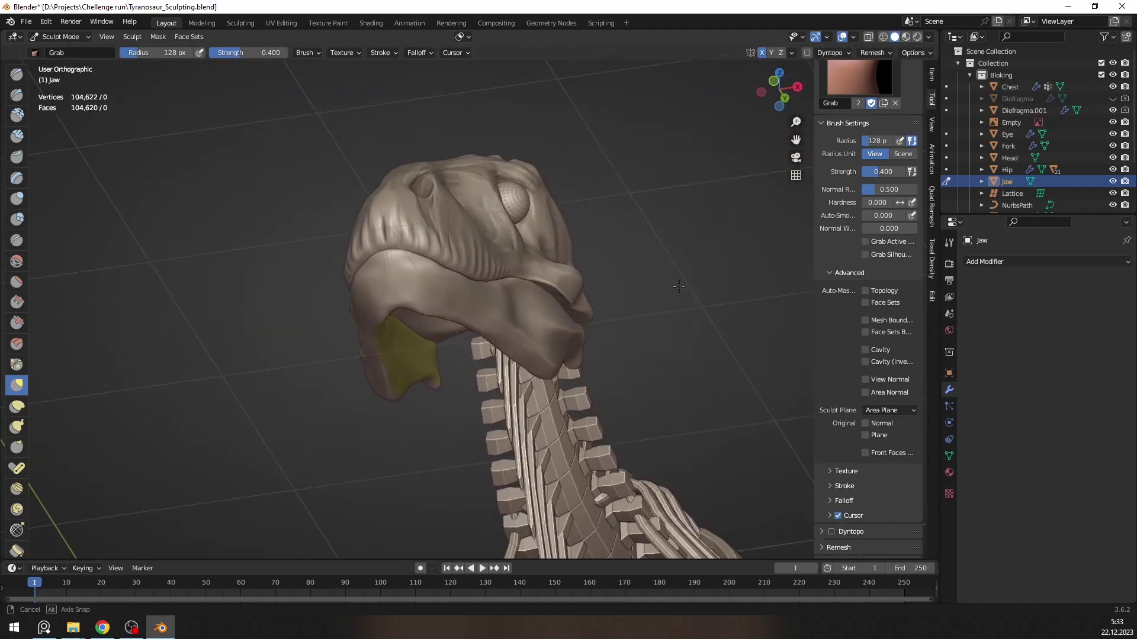
Step: Parent a new eye sphere to the jaw, and name the first tooth object Theeth
click(61, 37)
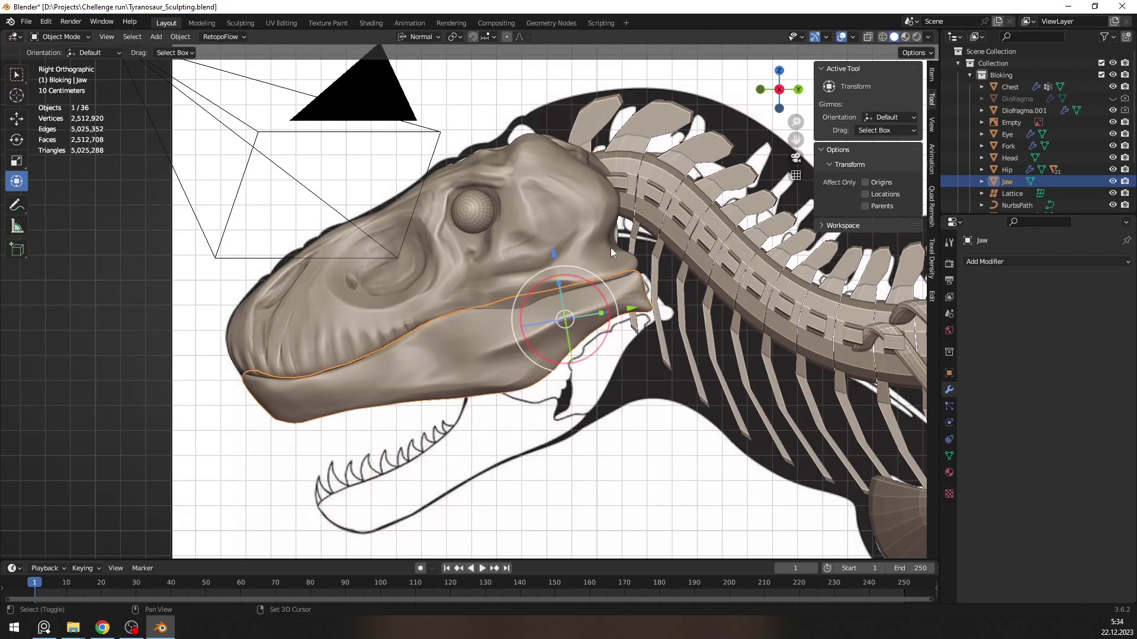
key(g)
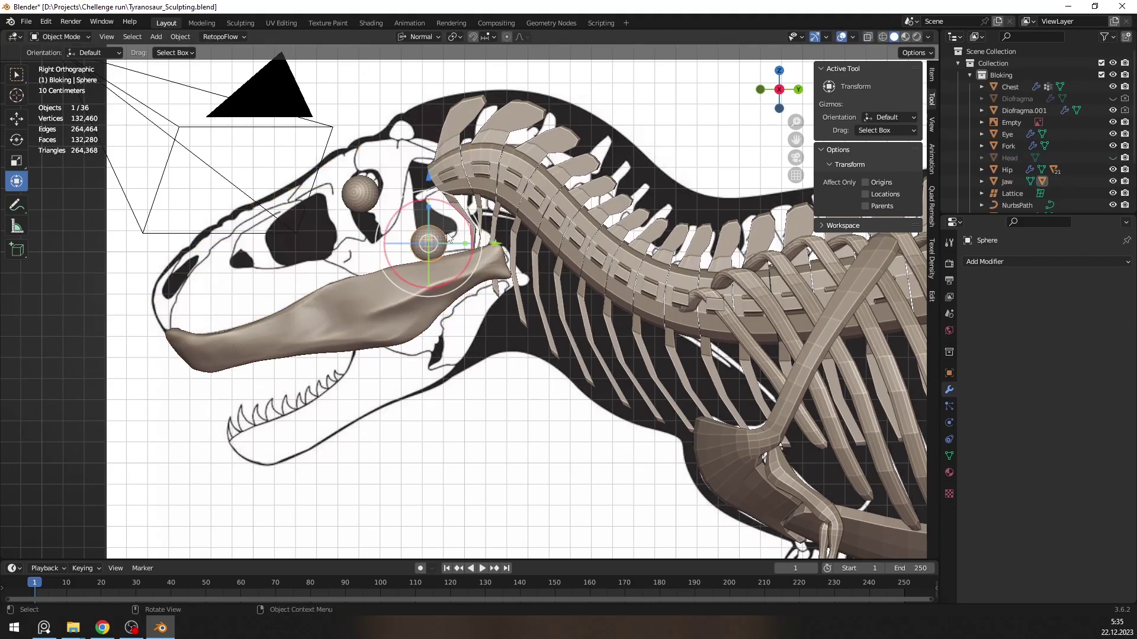
shift+click(465, 265)
scroll(465, 265, up, 1)
key(ctrl+p)
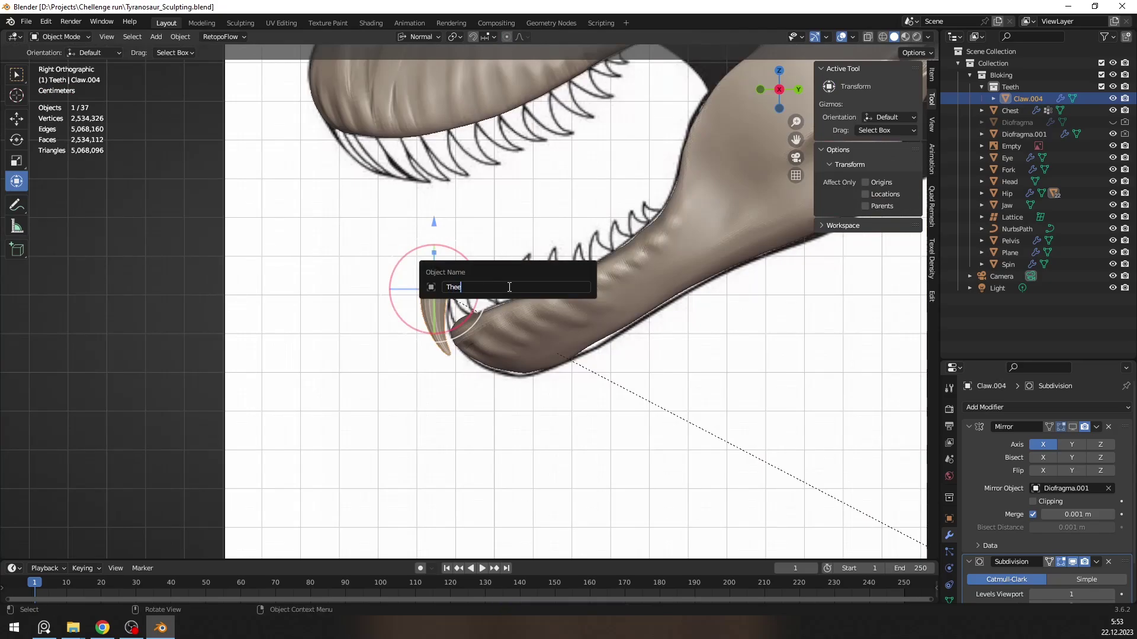
text(th)
key(Return)
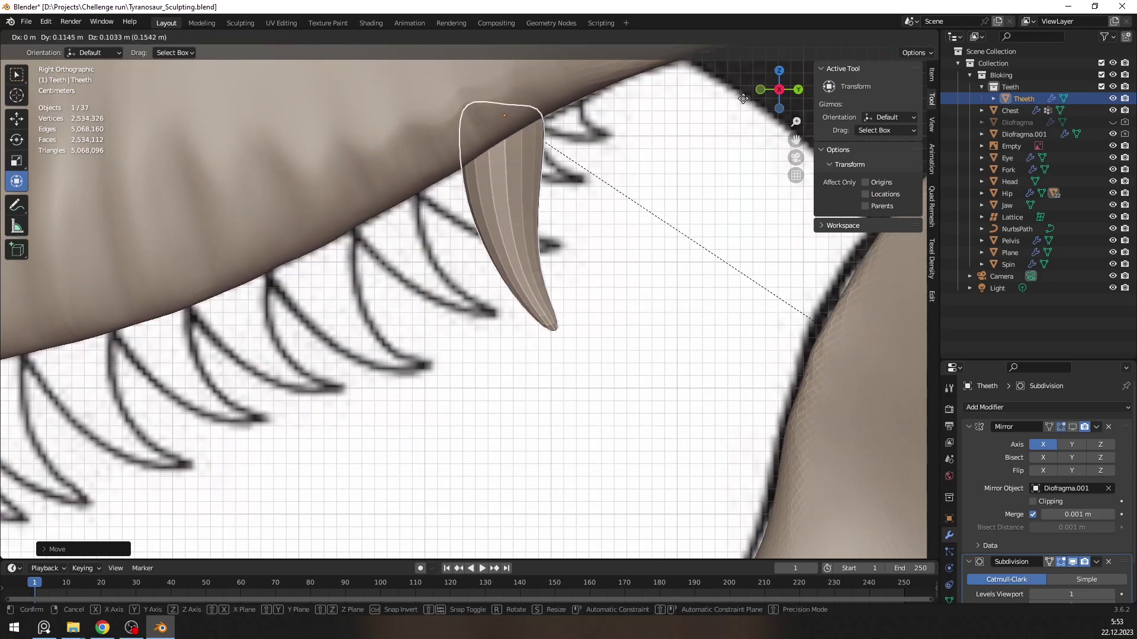
Step: Delete the extra tooth copies
click(505, 351)
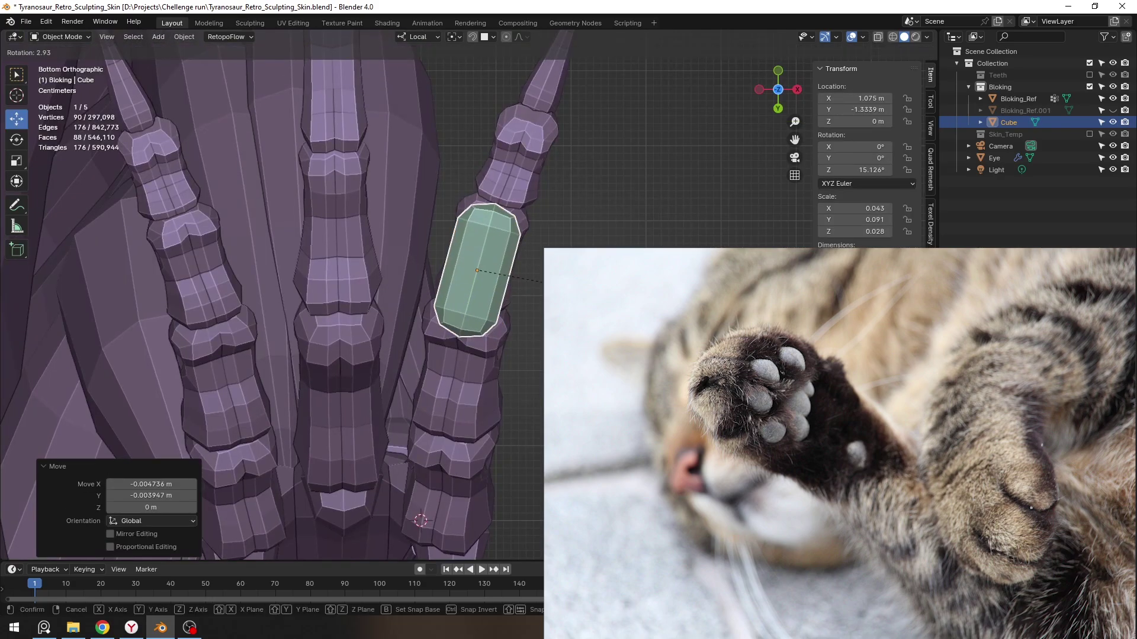
Step: Place the pad block on the toe and stretch it along its local Z axis
click(552, 189)
key(alt+a)
middle_drag(552, 189, 381, 530)
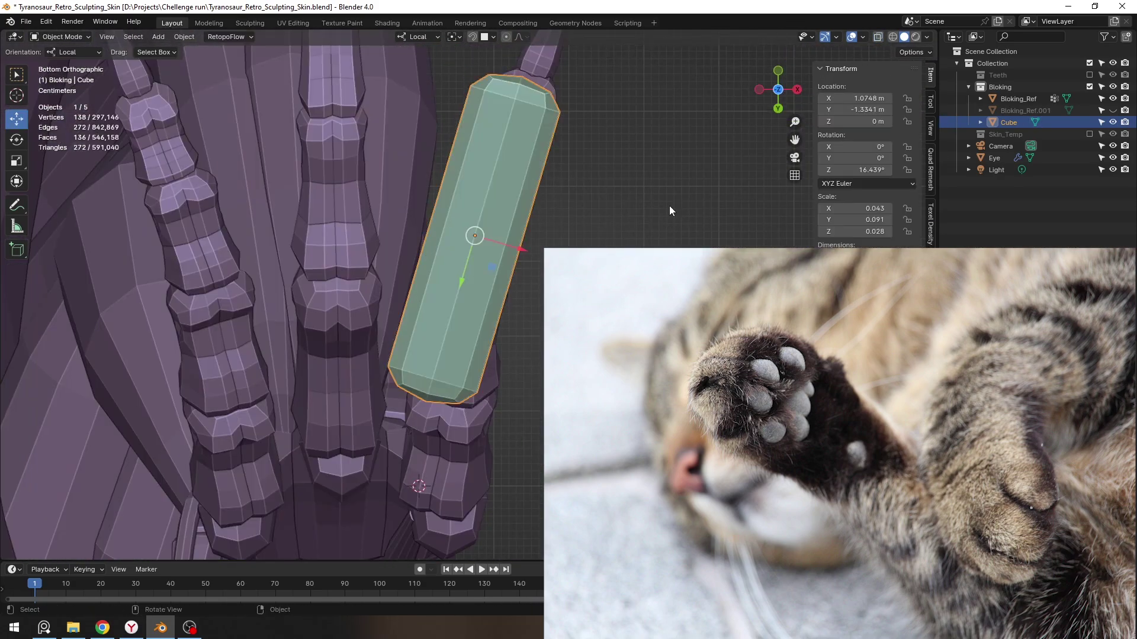
key(Tab)
key(KP_3)
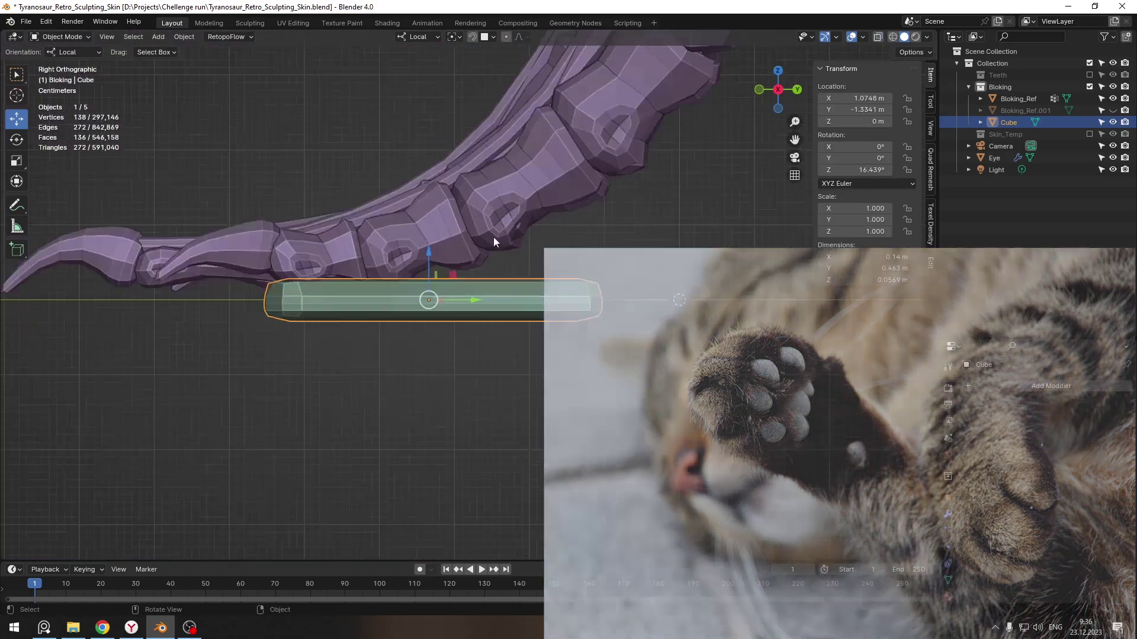
key(g)
key(z)
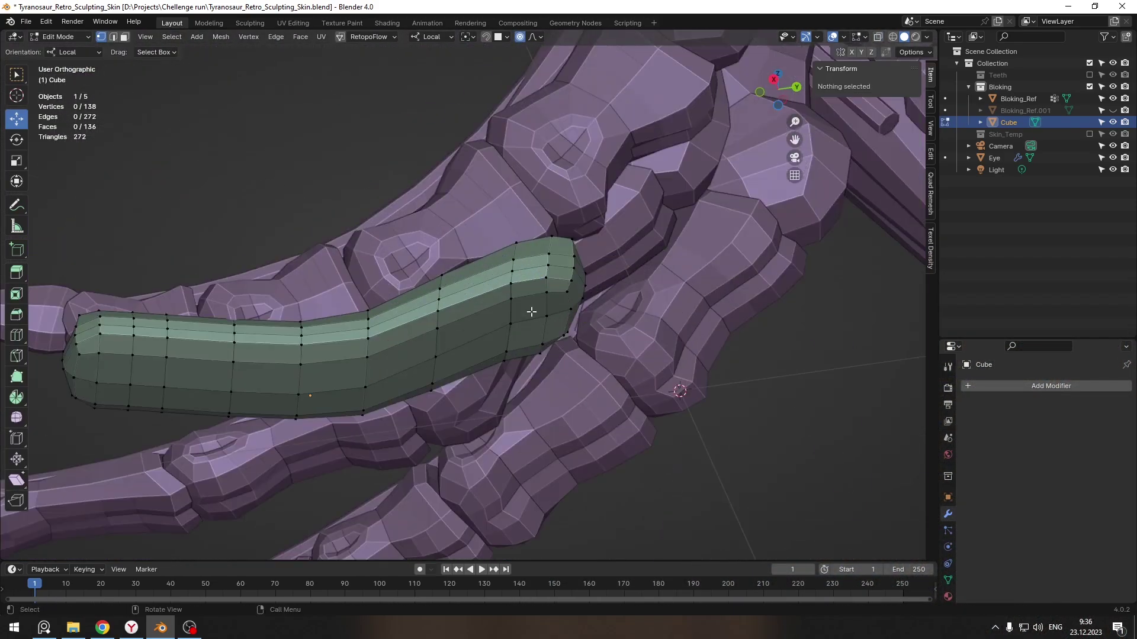
Step: Pull selected pad faces along Z with proportional editing to lengthen the toe pad
key(3)
click(531, 312)
key(KP_3)
key(g)
key(z)
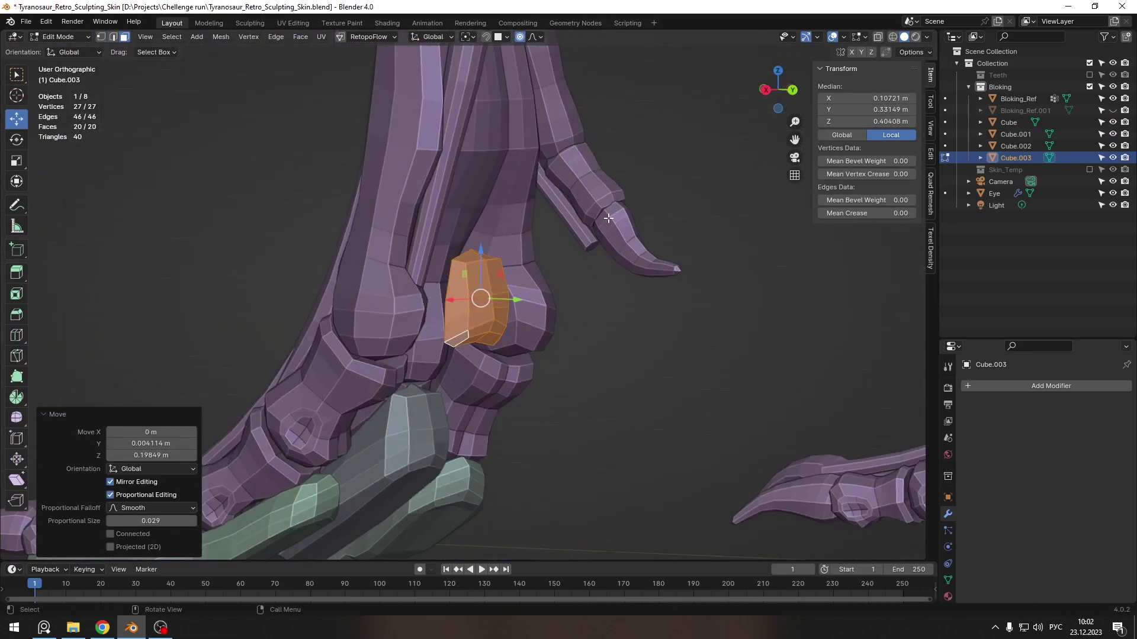
key(Tab)
scroll(452, 291, down, 1)
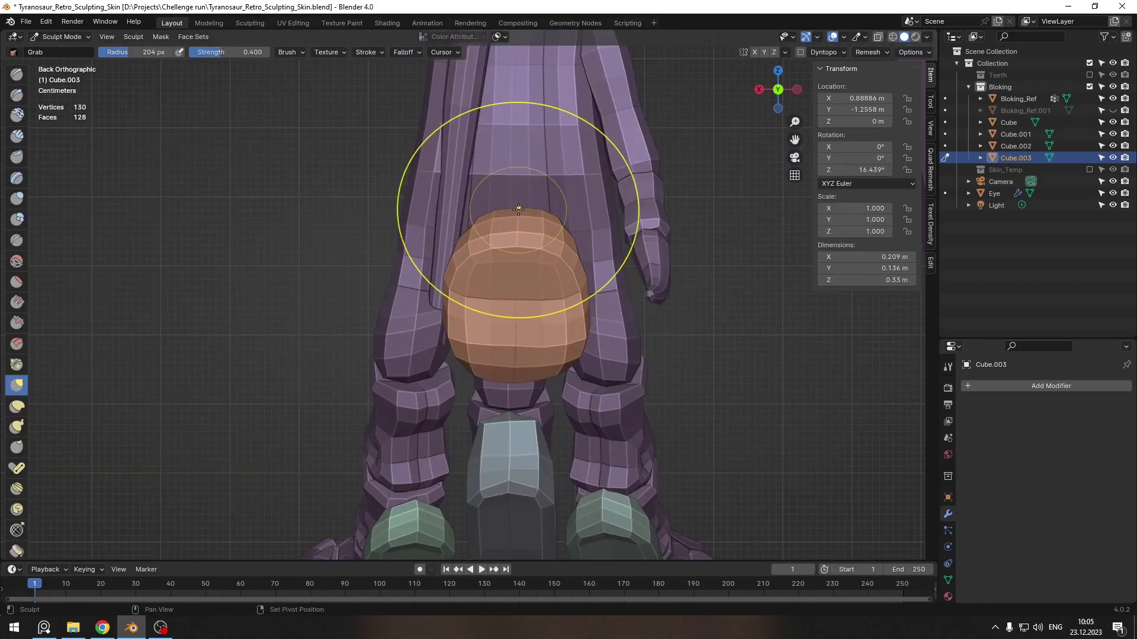
Step: Push out and rotate the heel pad's inset faces around global Y on Cube.003
key(Tab)
middle_drag(464, 330, 491, 345)
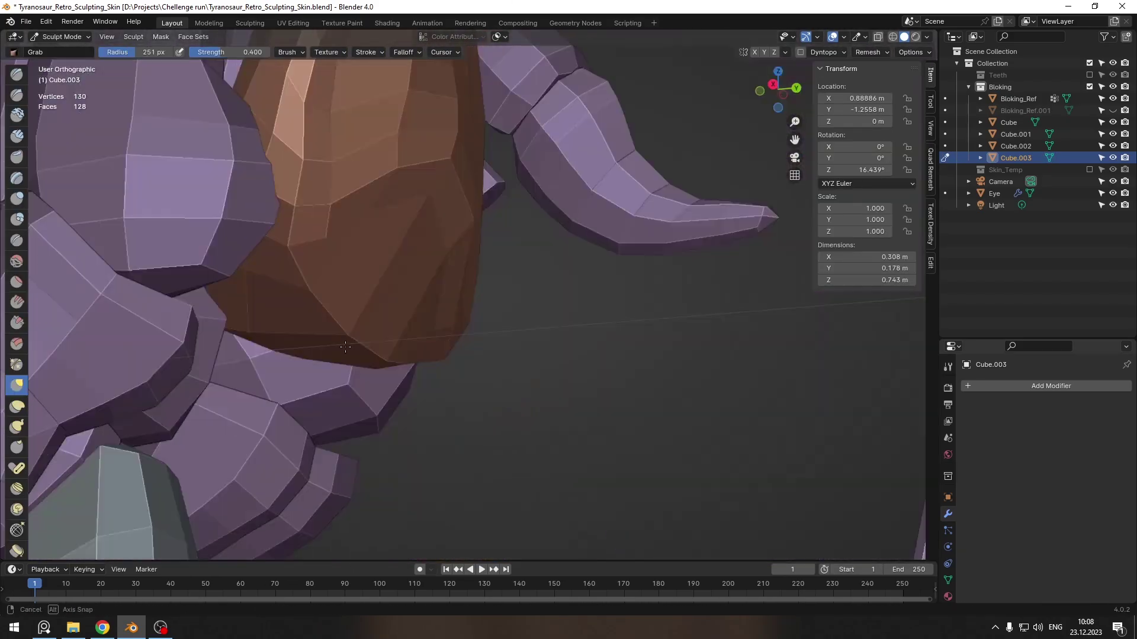
middle_drag(345, 346, 391, 290)
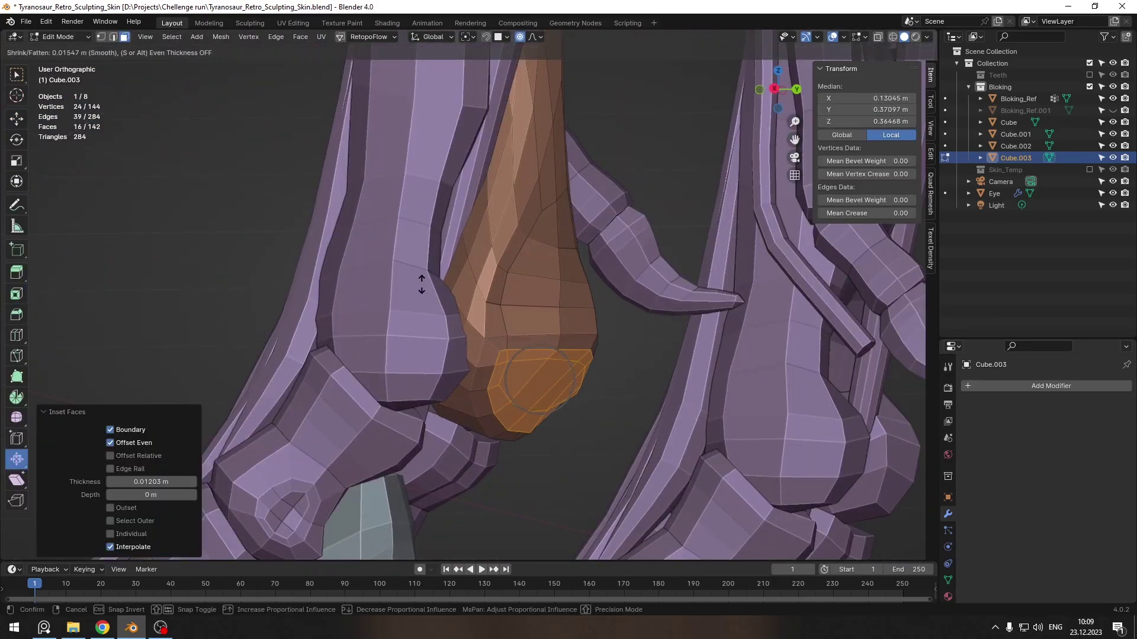
key(r)
key(y)
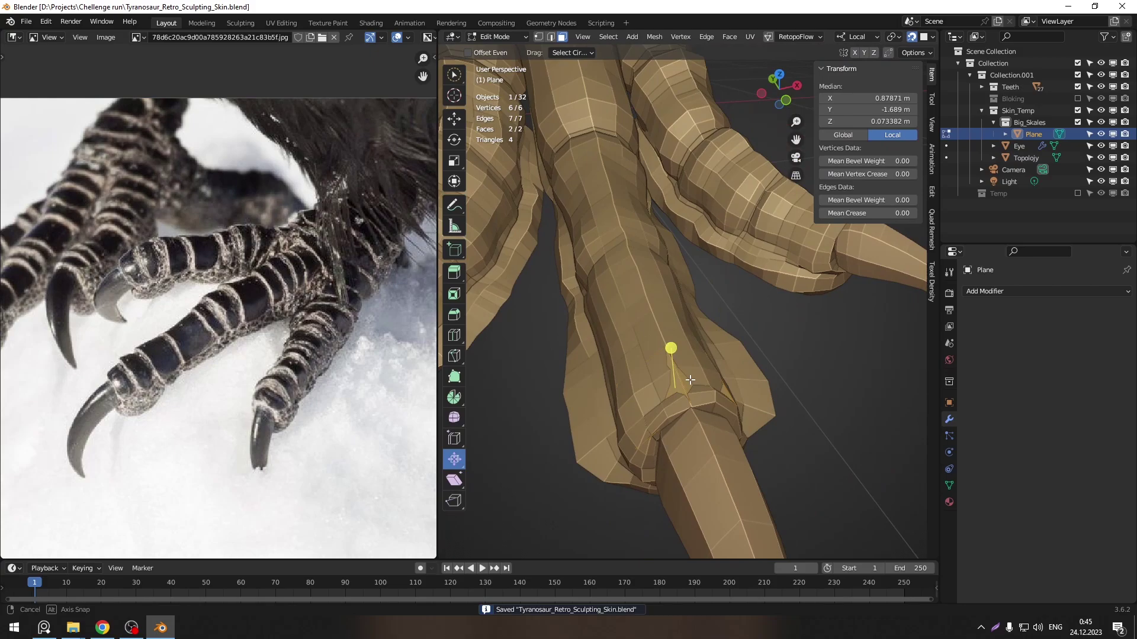
Step: Add a Subdivision modifier to the scale plane and view it isolated
click(985, 292)
click(910, 507)
key(KP_Divide)
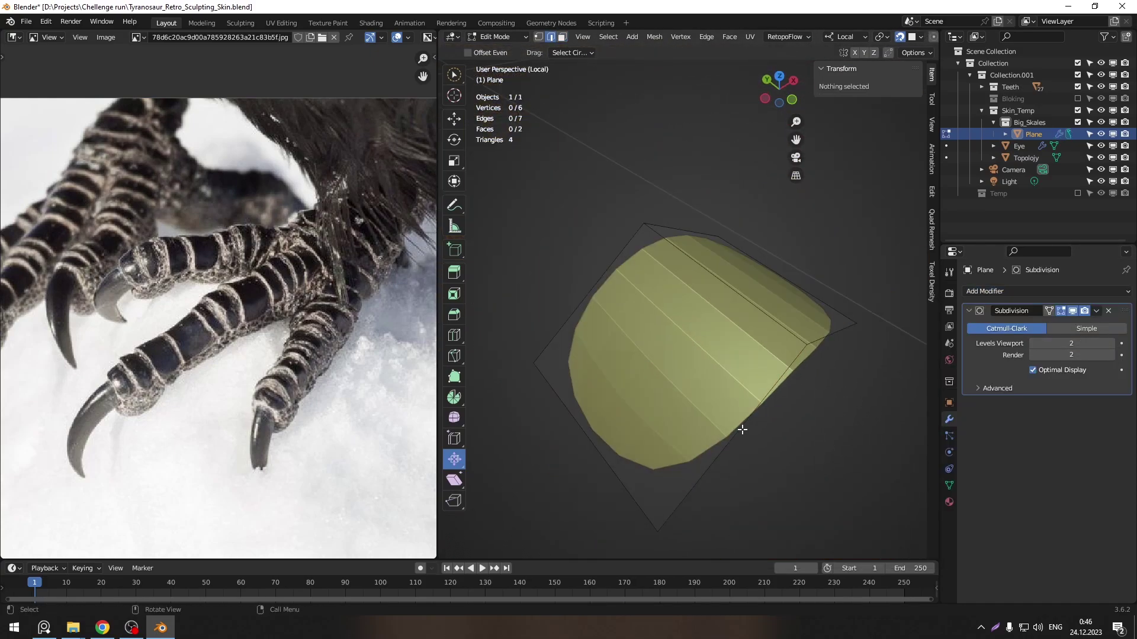
click(949, 485)
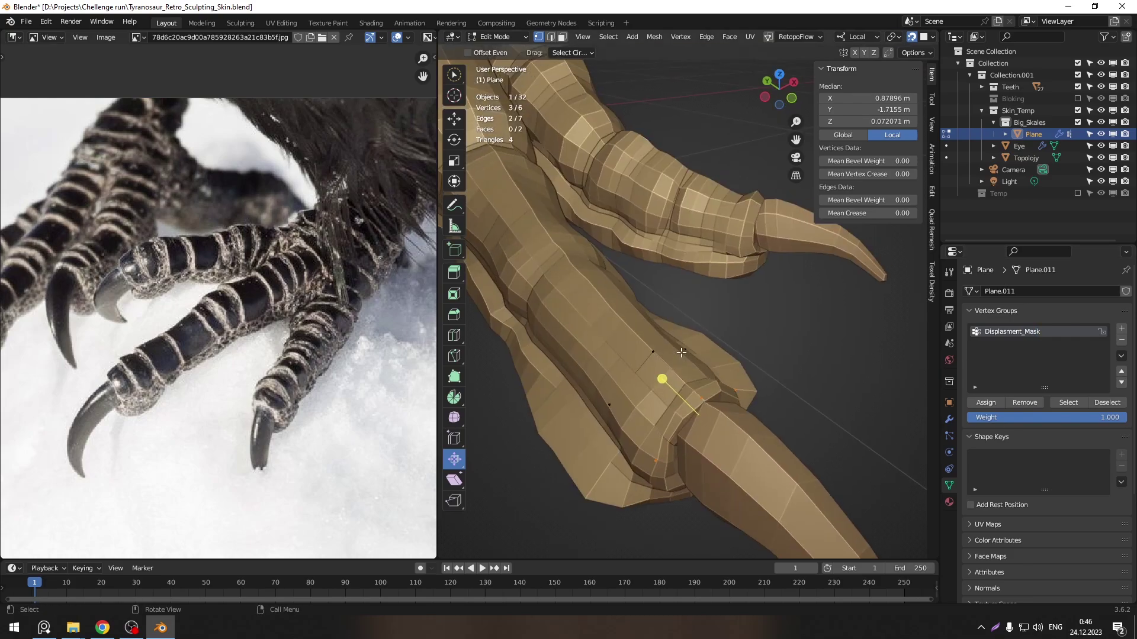
Step: Give the scale plane Shrinkwrap and Displace modifiers, discarding a trial Decimate
click(1006, 291)
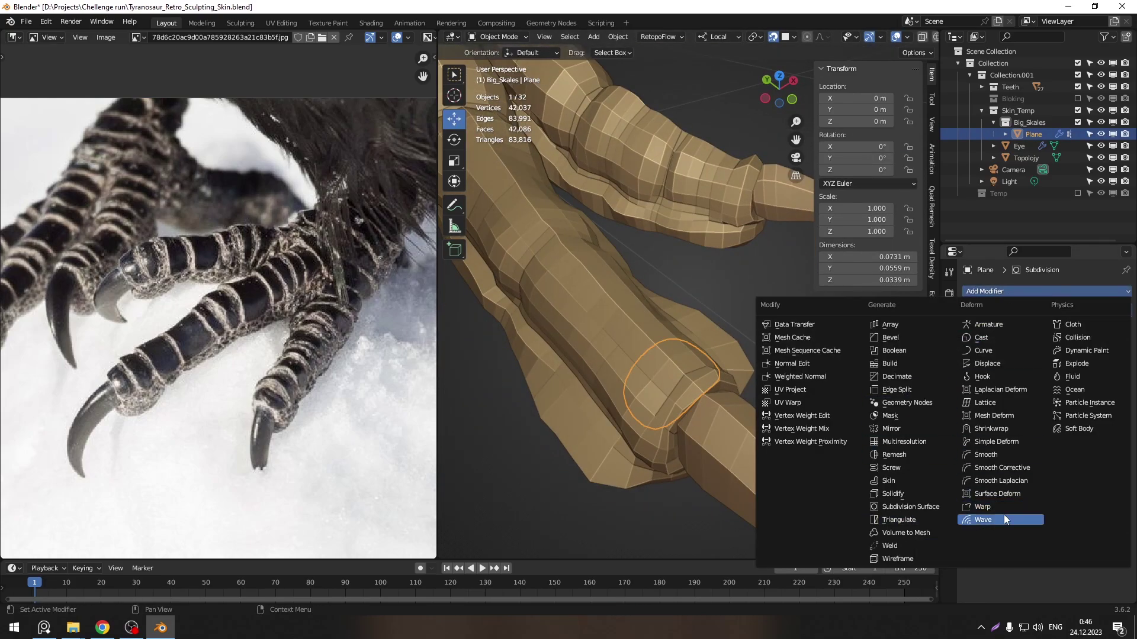
click(991, 428)
click(1006, 292)
click(897, 377)
key(ctrl+z)
click(1006, 291)
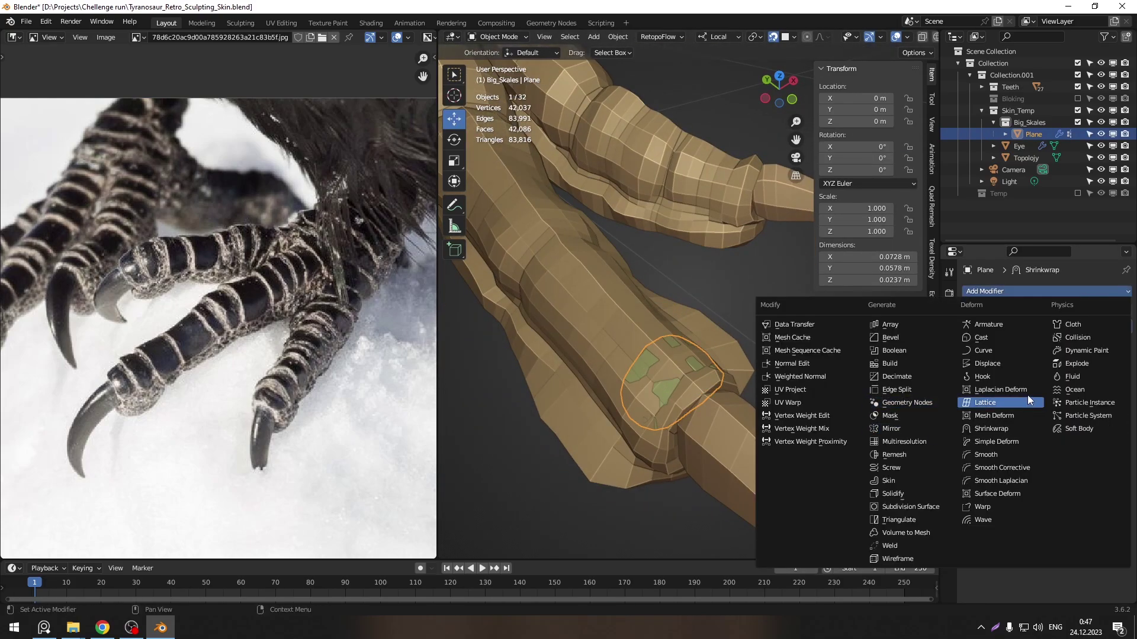
click(987, 363)
key(KP_Divide)
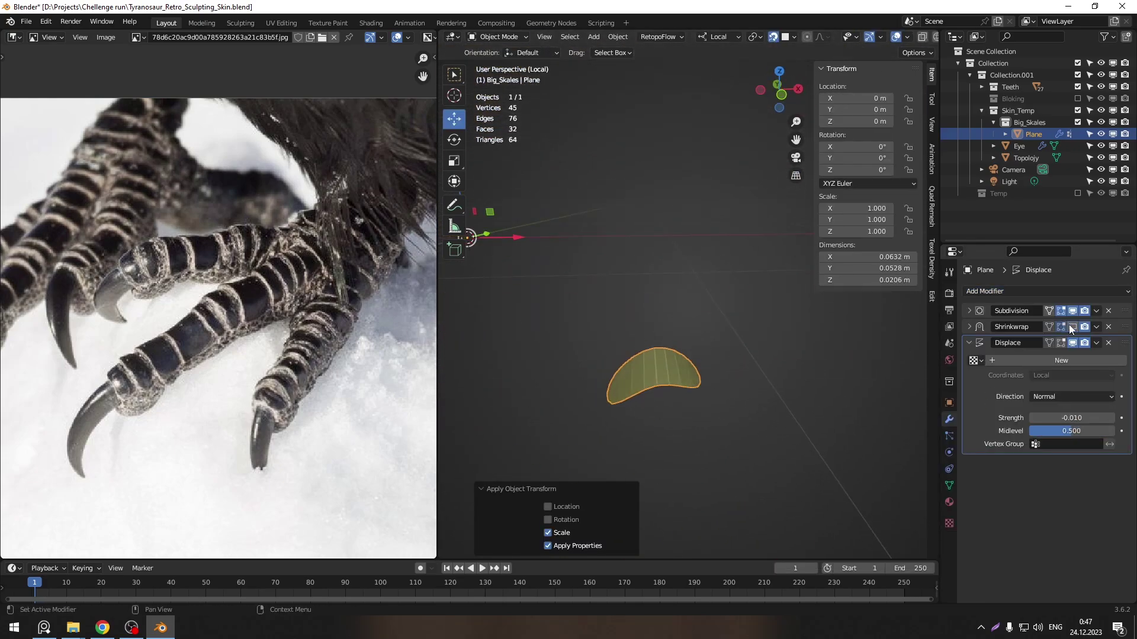
key(KP_Divide)
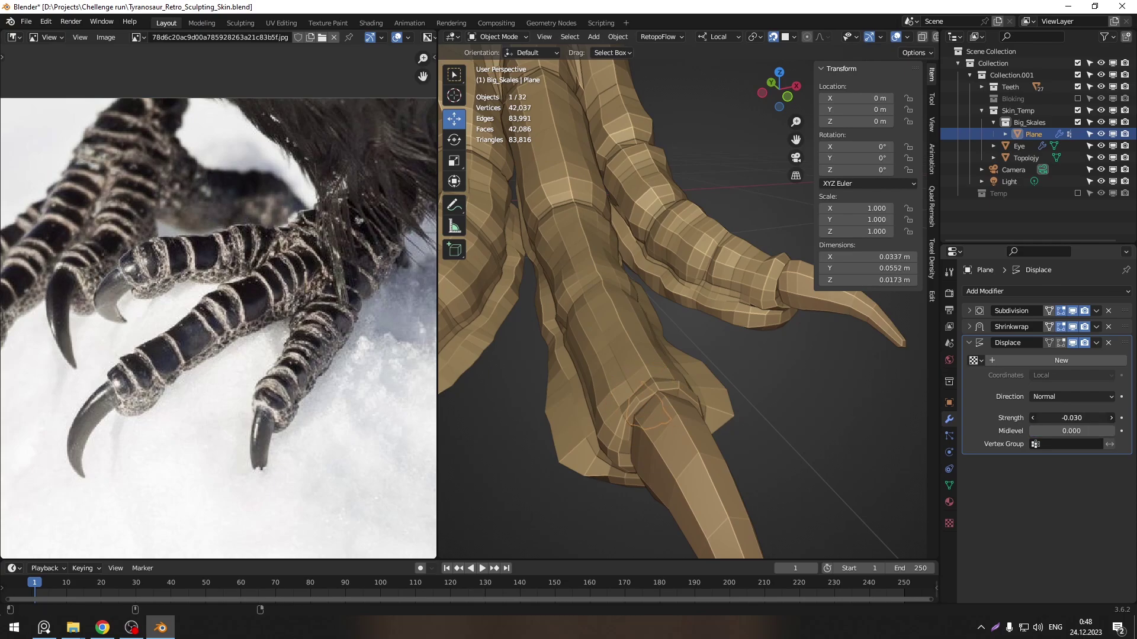
Step: Dissolve the selected geometry of the scale plane in Edit Mode
middle_drag(657, 379, 728, 337)
key(Tab)
key(Tab)
click(949, 419)
click(950, 402)
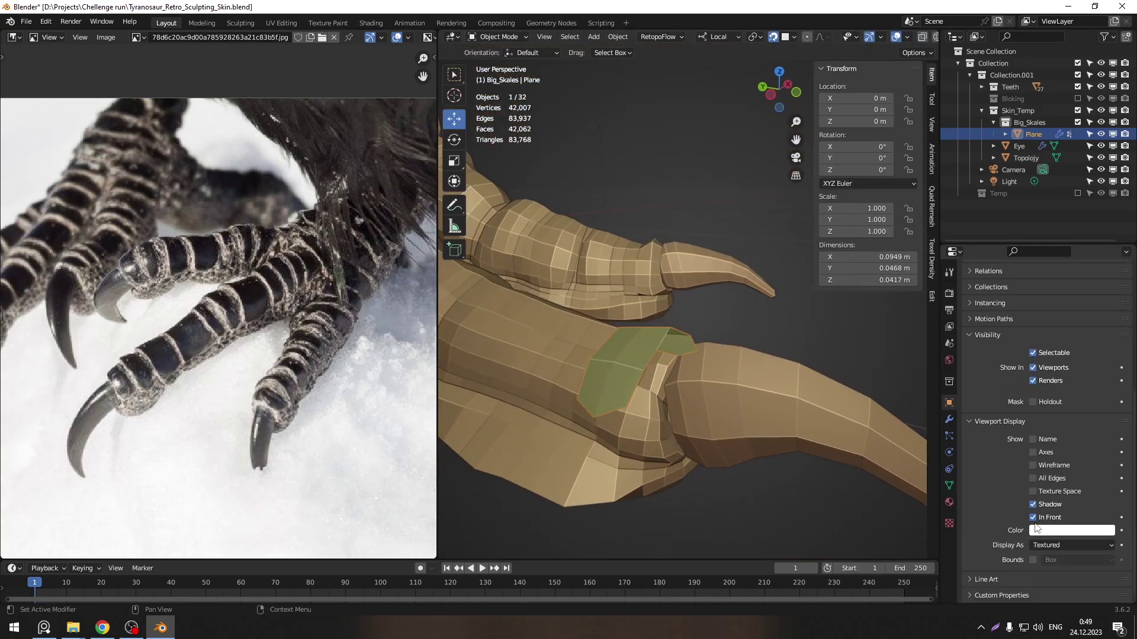
key(Tab)
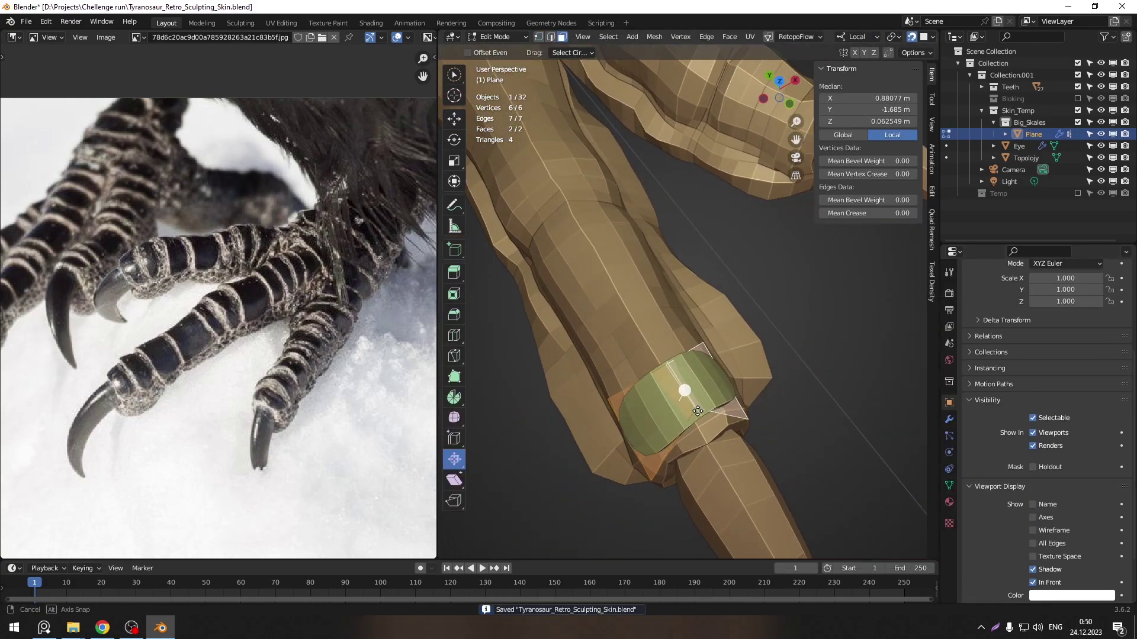
middle_drag(697, 410, 723, 348)
key(ctrl+x)
Step: Increase the selected plate's vertex crease, hide it, and move an edge vertex
drag(864, 174, 876, 174)
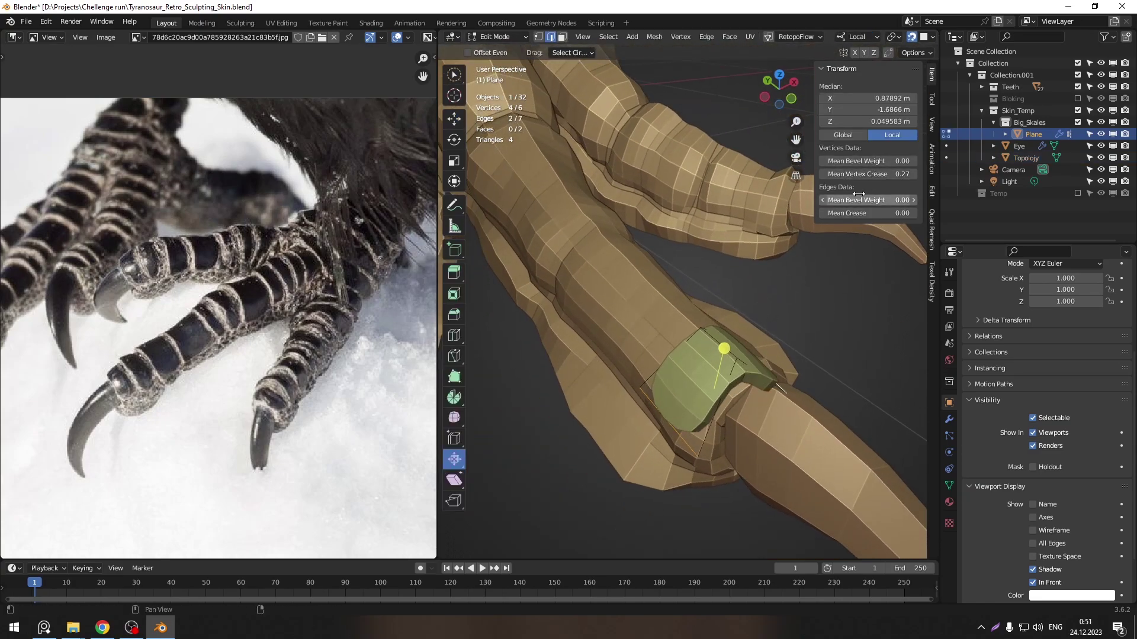
middle_drag(681, 367, 658, 373)
key(h)
click(681, 409)
key(g)
Step: Reveal the hidden plate, move the linked plate and another vertex, then save
key(alt+h)
key(ctrl+l)
key(g)
click(659, 373)
key(g)
click(663, 387)
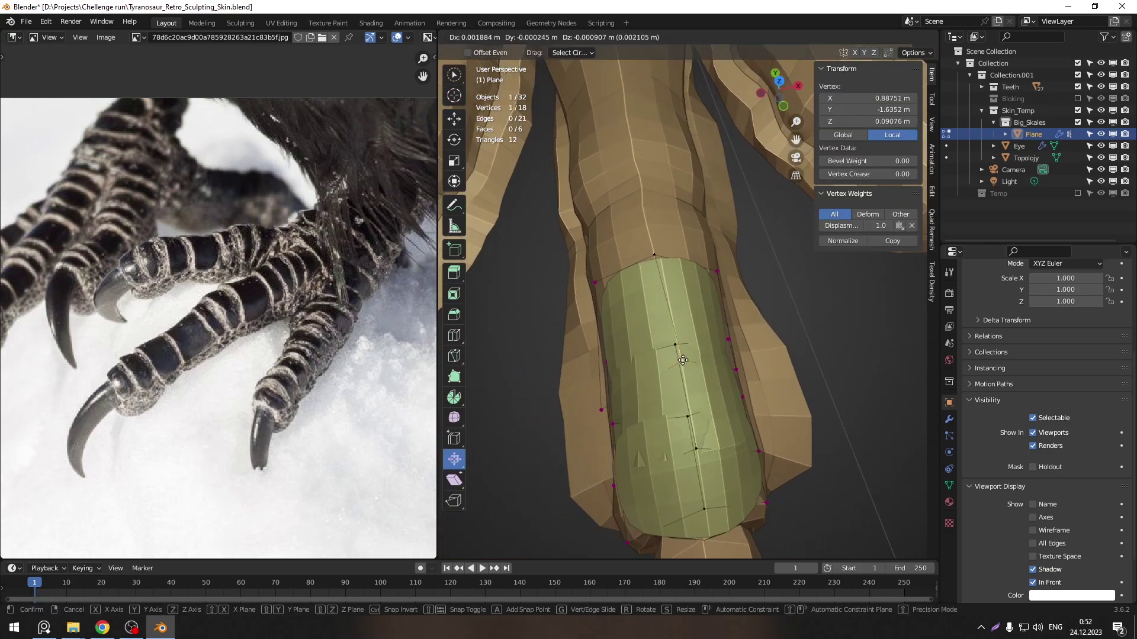
scroll(677, 324, down, 3)
key(ctrl+s)
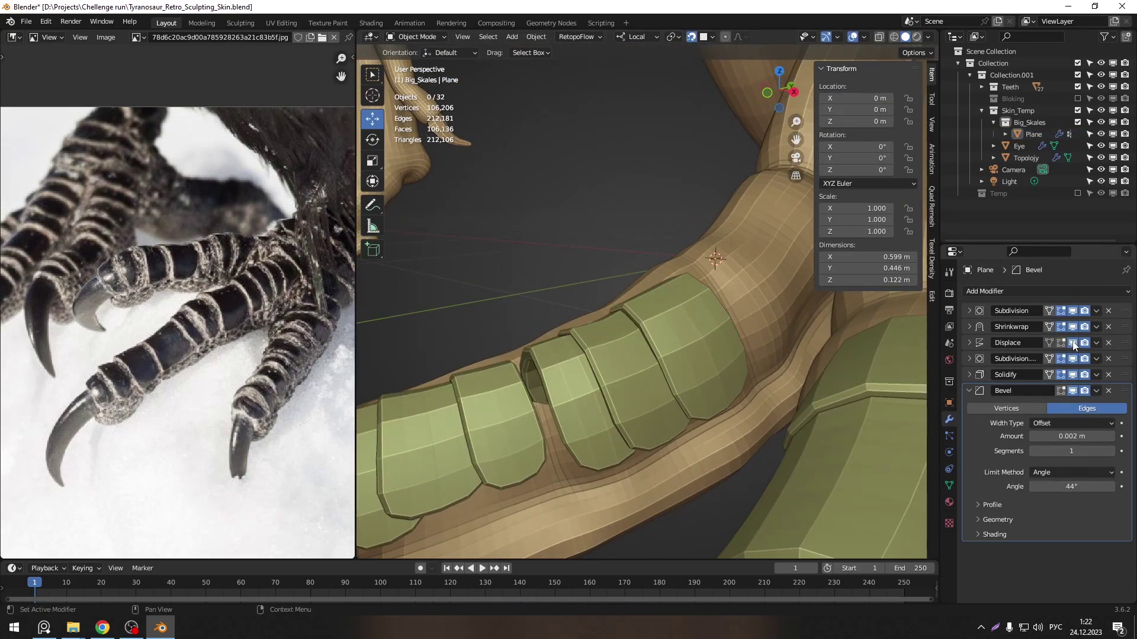
Step: Select the scale plate object, review its modifier stack, and save the file
click(1033, 134)
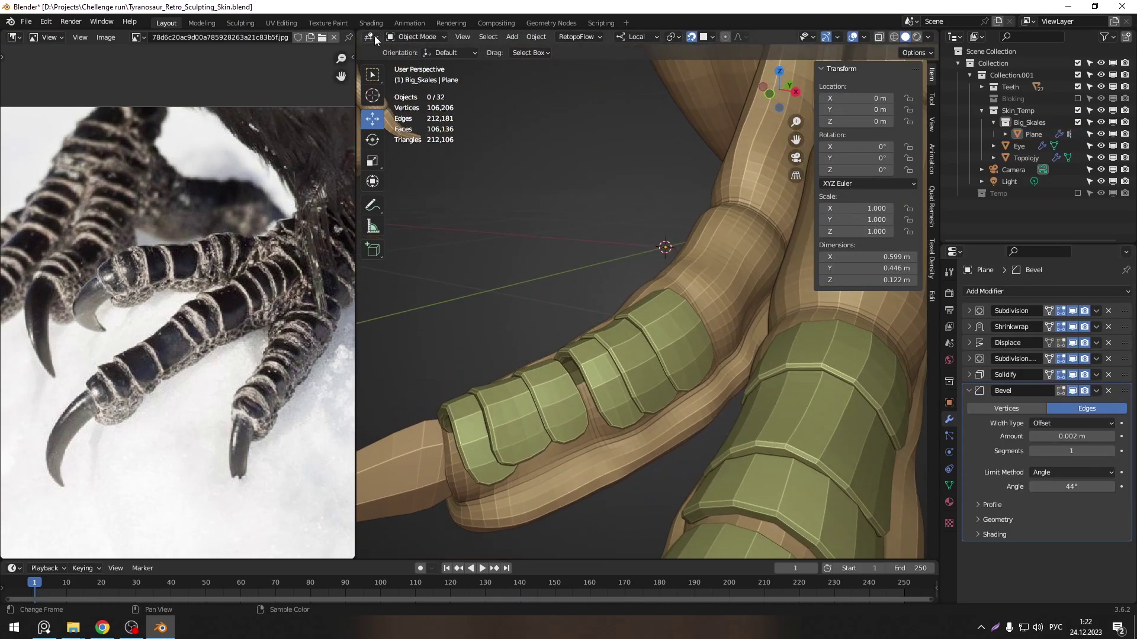
click(949, 403)
click(949, 419)
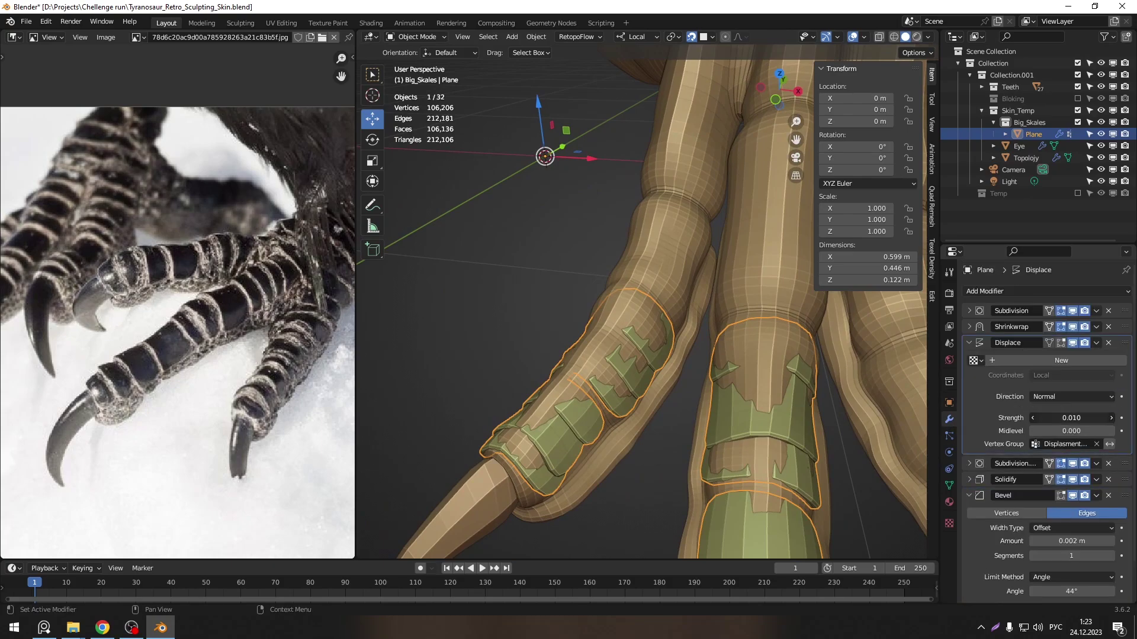
key(alt+a)
middle_drag(592, 355, 636, 326)
key(ctrl+s)
Step: Turn off the first Subdivision and another modifier in the viewport to compare plates
ctrl+click(968, 343)
click(1073, 311)
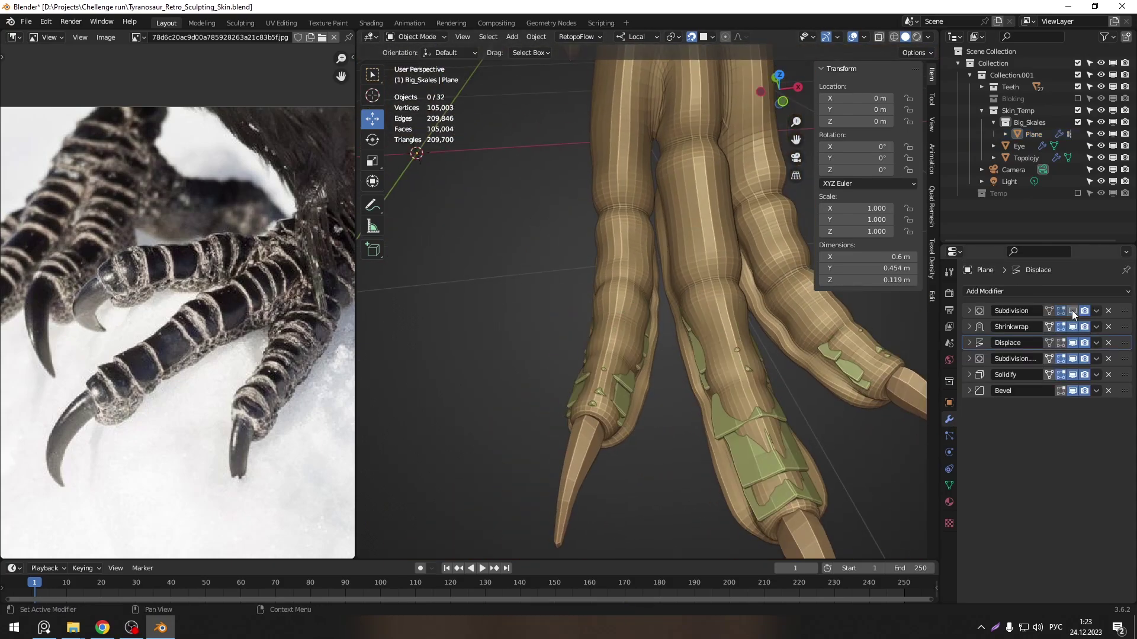
click(969, 310)
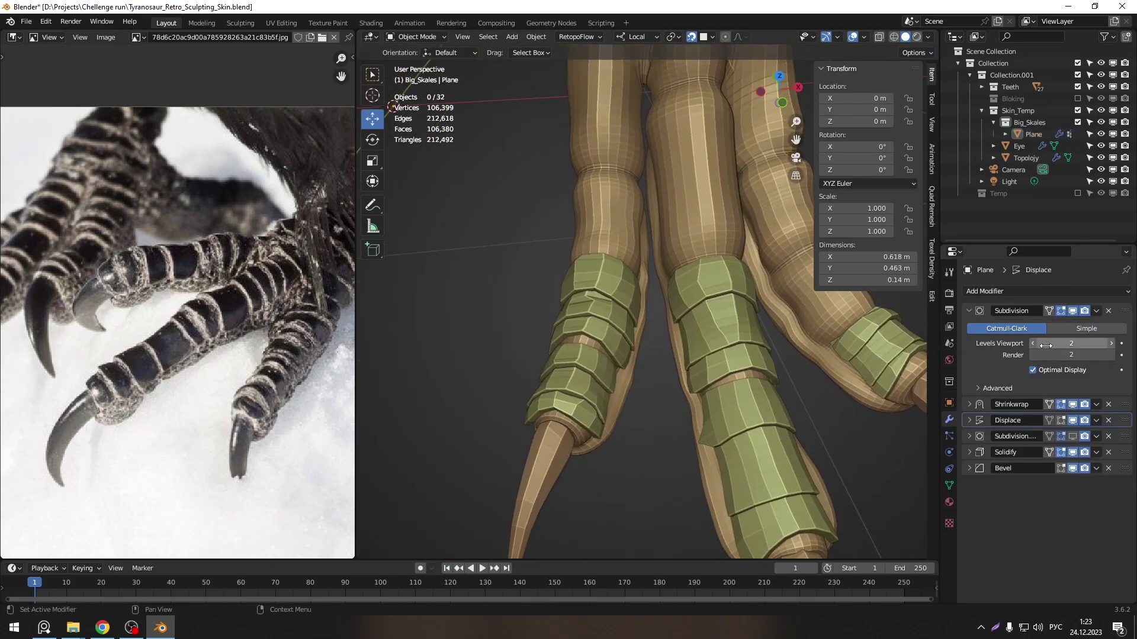
middle_drag(737, 379, 722, 370)
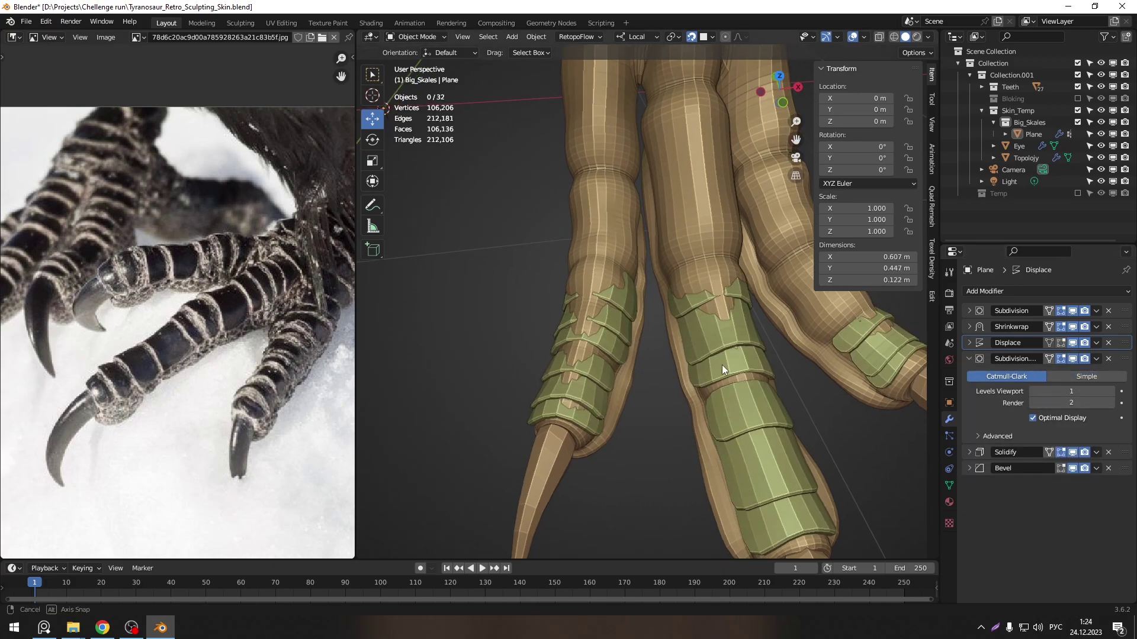
click(1072, 452)
middle_drag(639, 332, 601, 314)
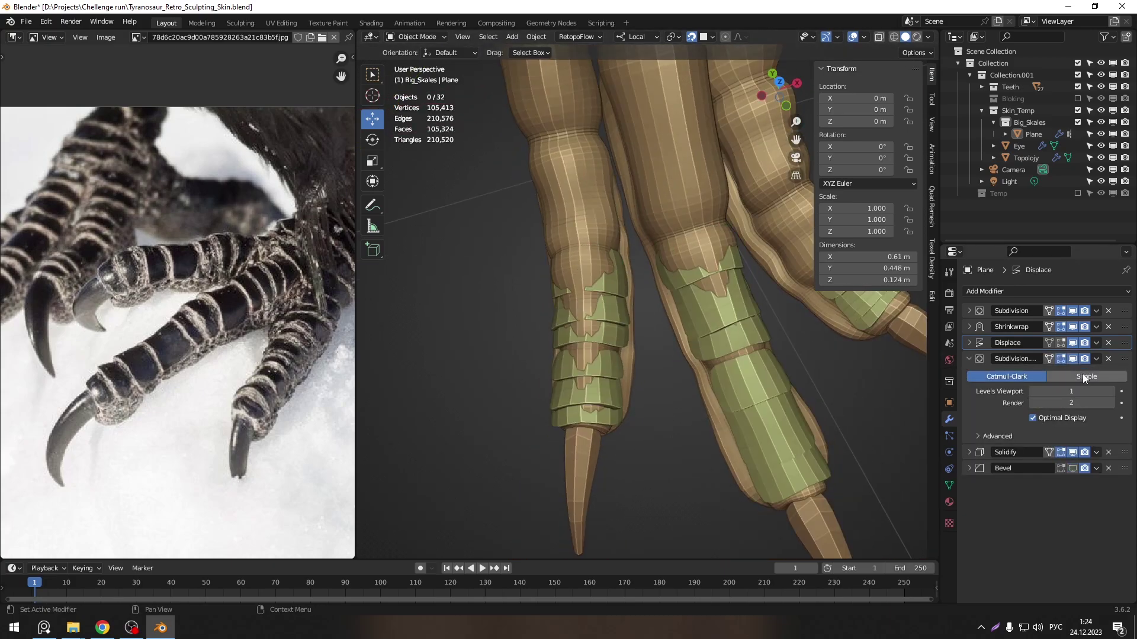
click(1045, 290)
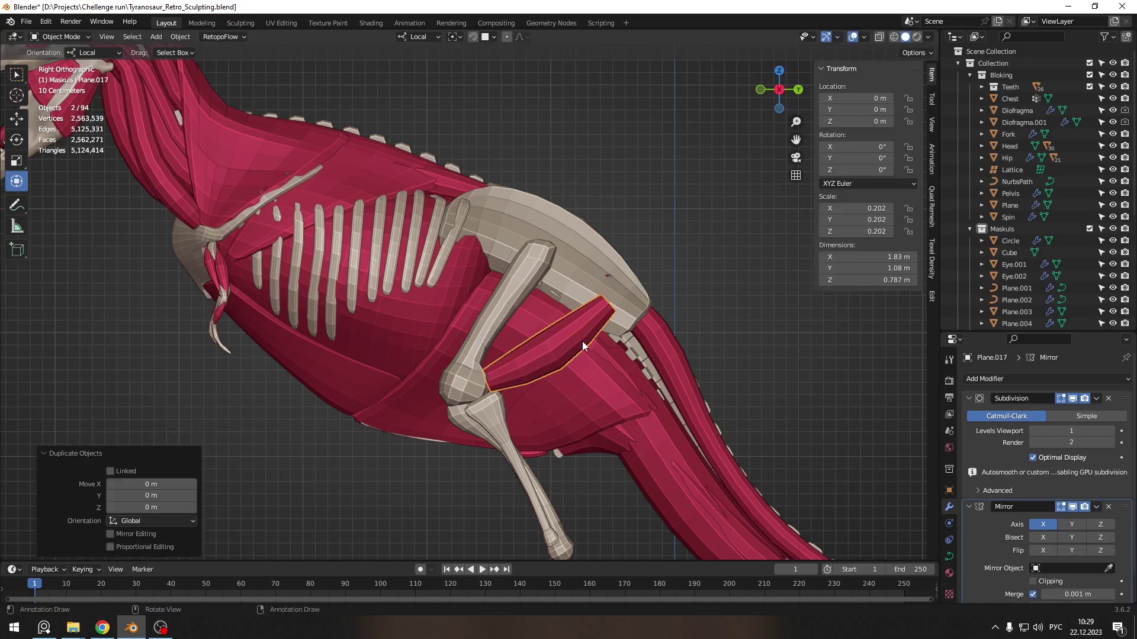
Step: Fatten the duplicated hip muscle plate outward along its normals in Edit Mode
key(Tab)
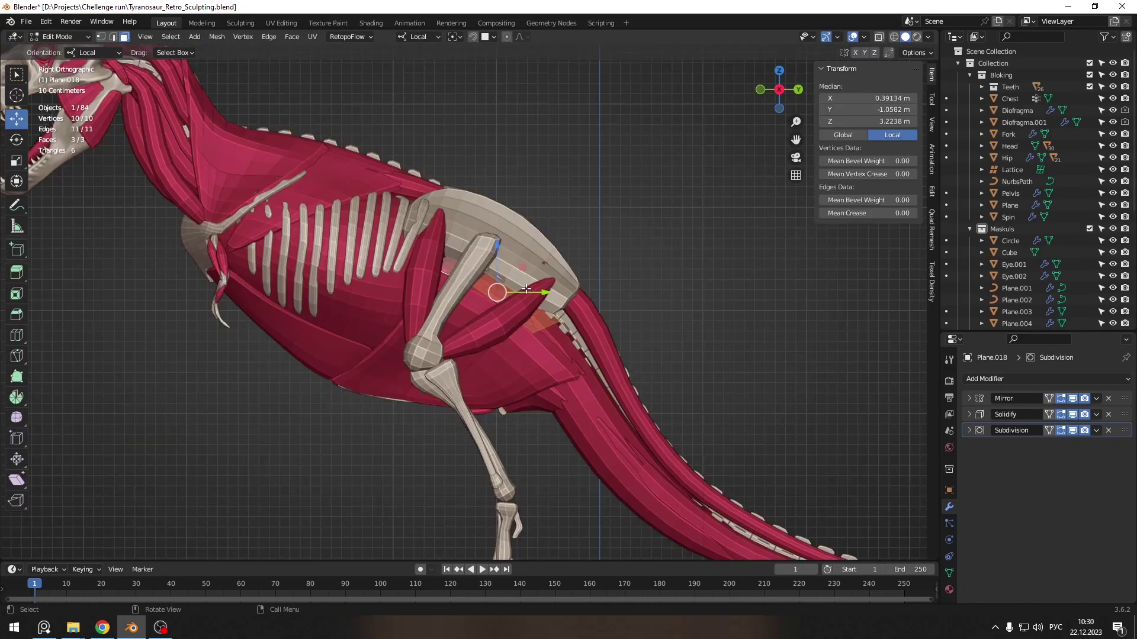
key(g)
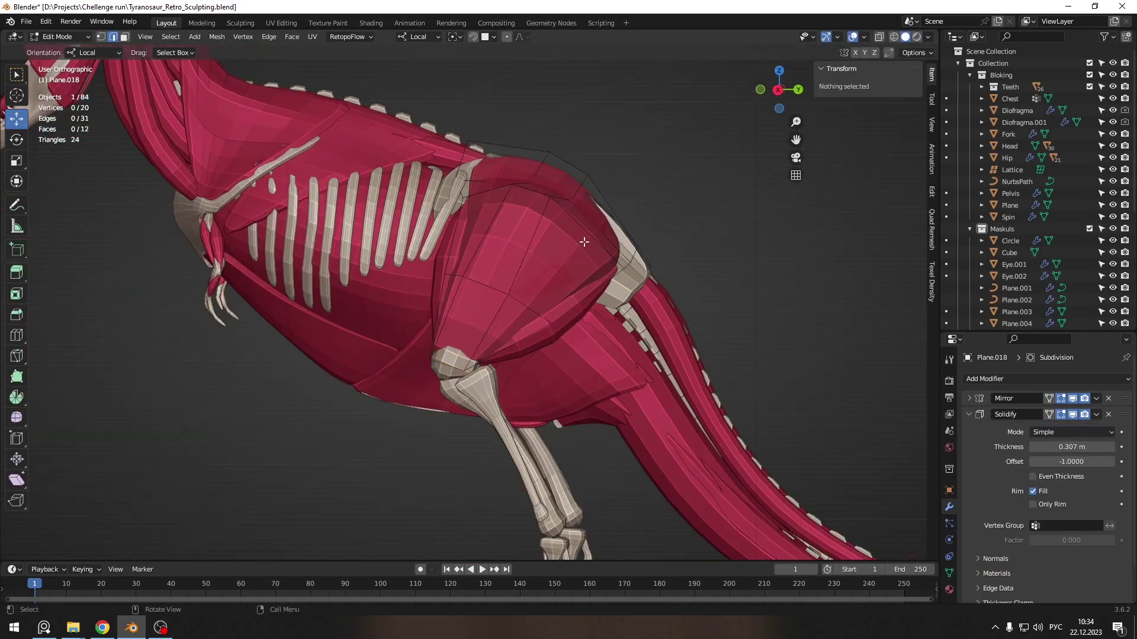
key(alt+s)
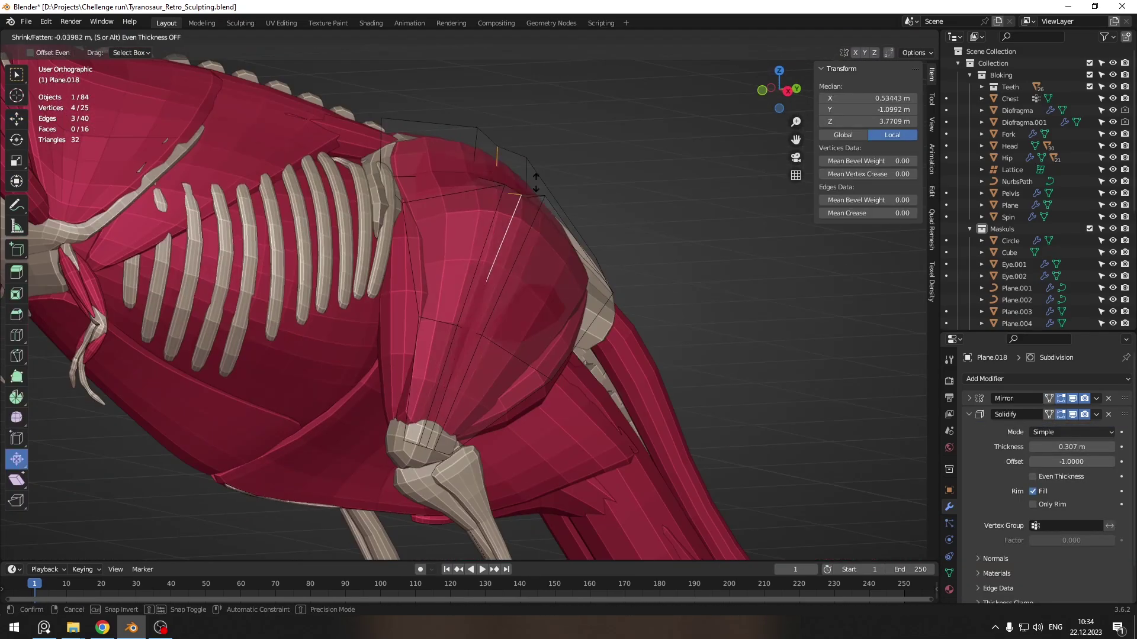
click(536, 181)
key(KP_3)
key(alt+a)
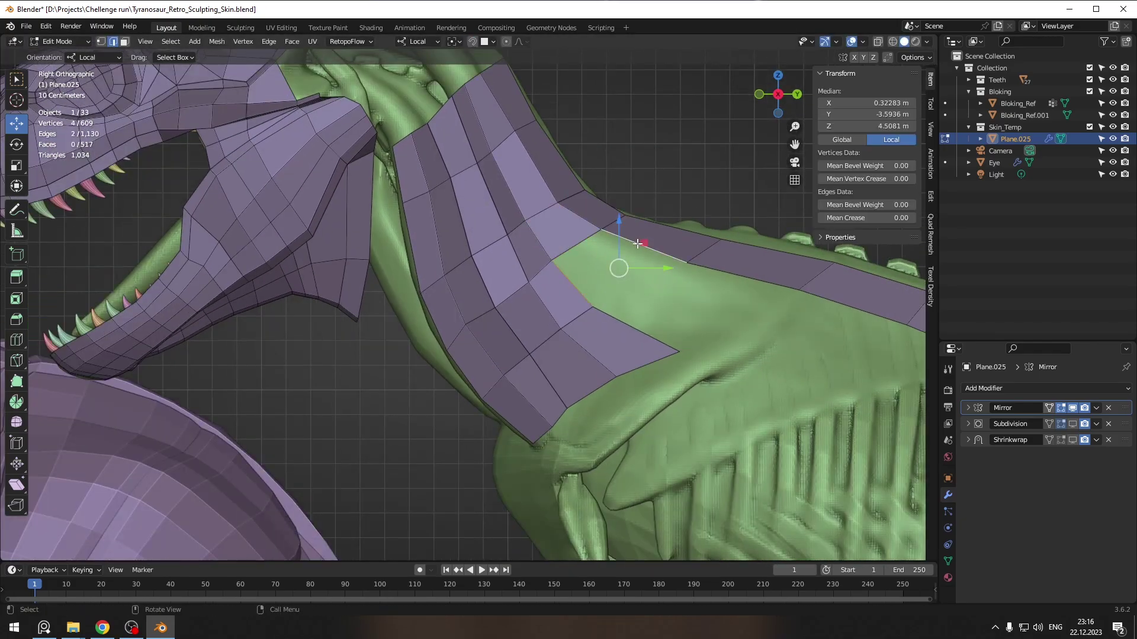
Step: Scale the new retopology vertices to 0 along X for the centre line, then extrude another
key(s)
key(x)
key(x)
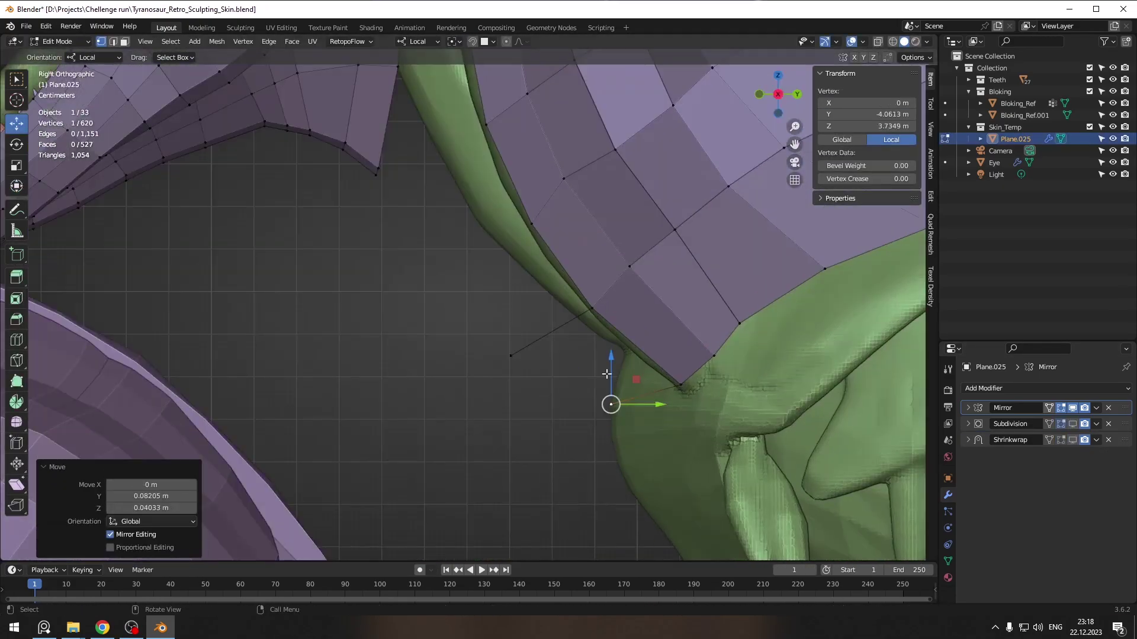
text(0)
key(Return)
key(g)
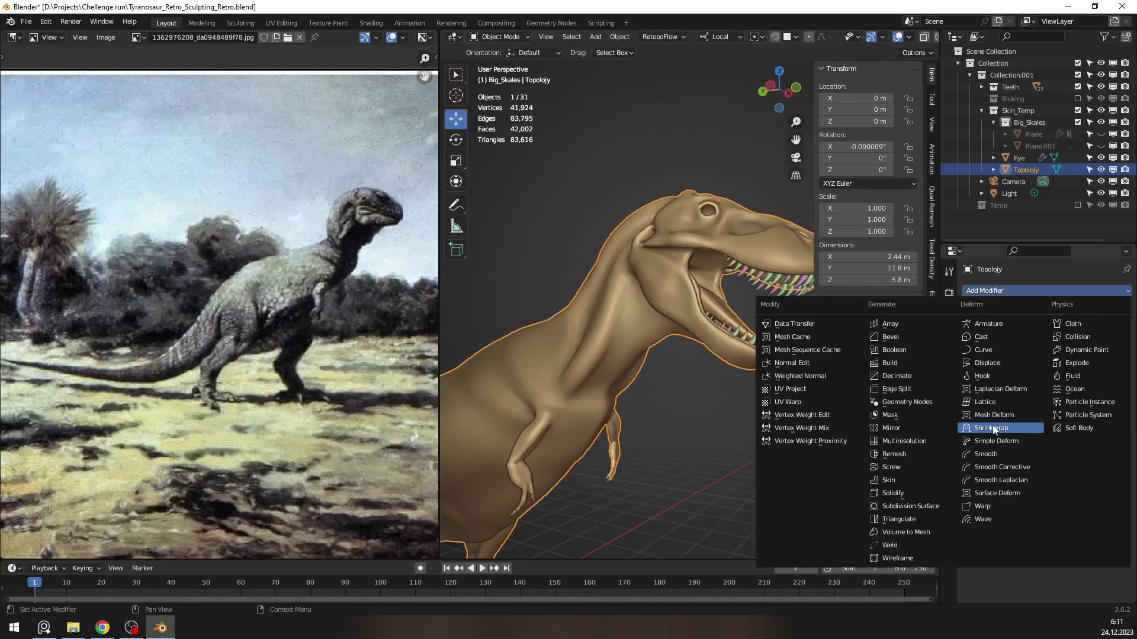
Step: Add a Multires modifier to the Topology mesh and inspect the mouth and neck
click(1003, 431)
click(1038, 414)
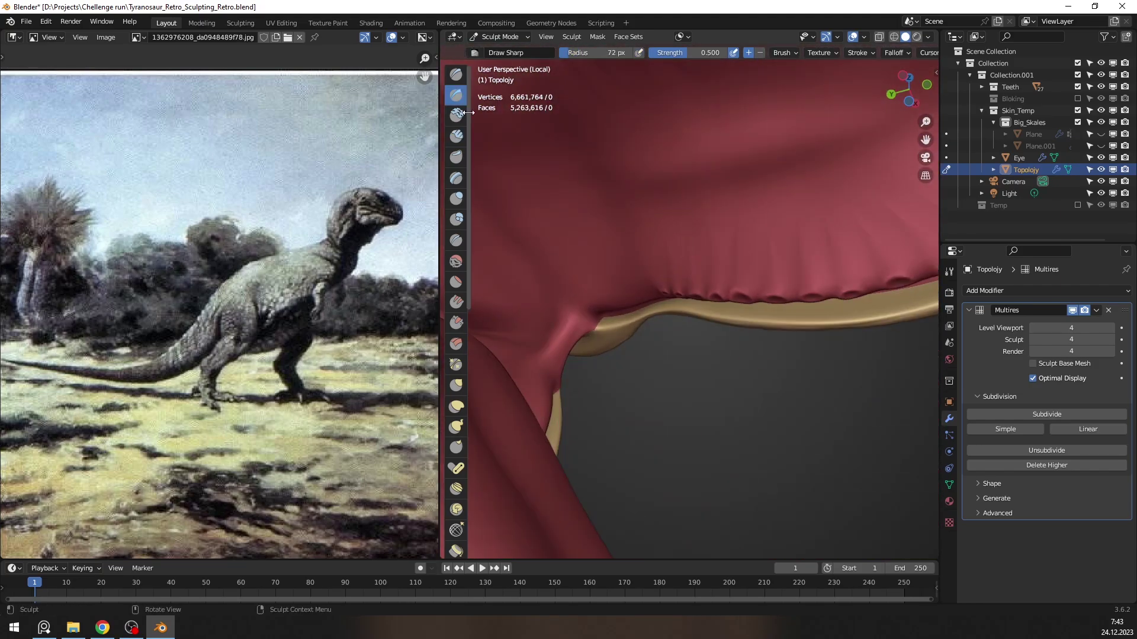
mouse_move(839, 350)
middle_down()
mouse_move(732, 272)
mouse_move(733, 322)
mouse_move(711, 291)
mouse_move(651, 272)
middle_up()
scroll(622, 268, up, 5)
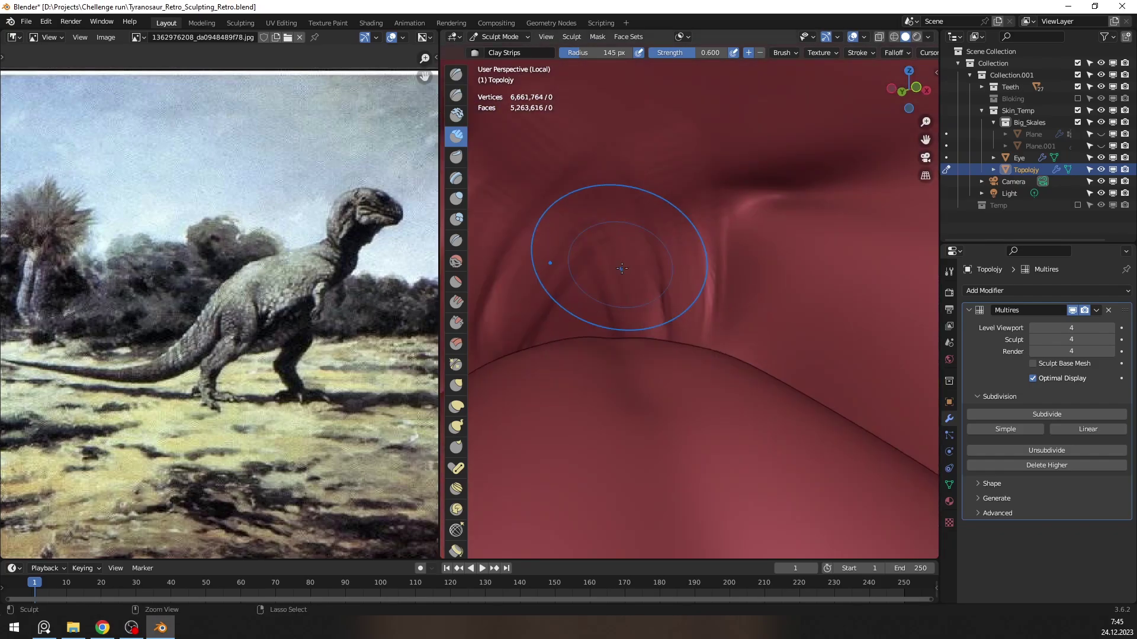
middle_drag(742, 279, 704, 248)
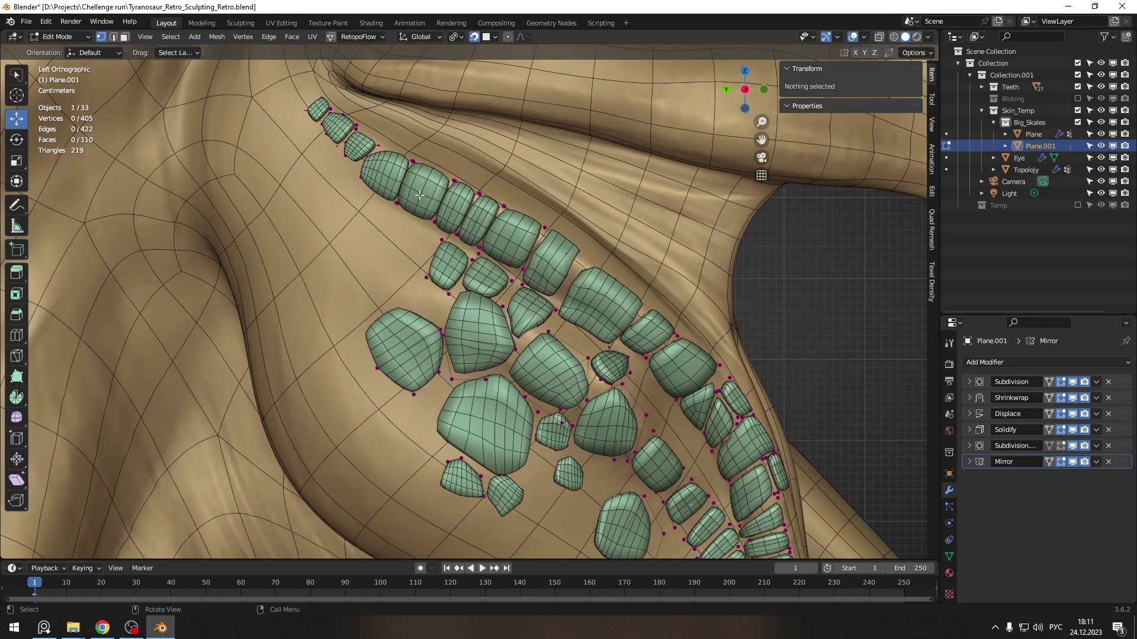
Step: Move a whole linked jaw scale into place and switch to left orthographic view
key(l)
key(g)
click(451, 259)
middle_drag(452, 259, 523, 226)
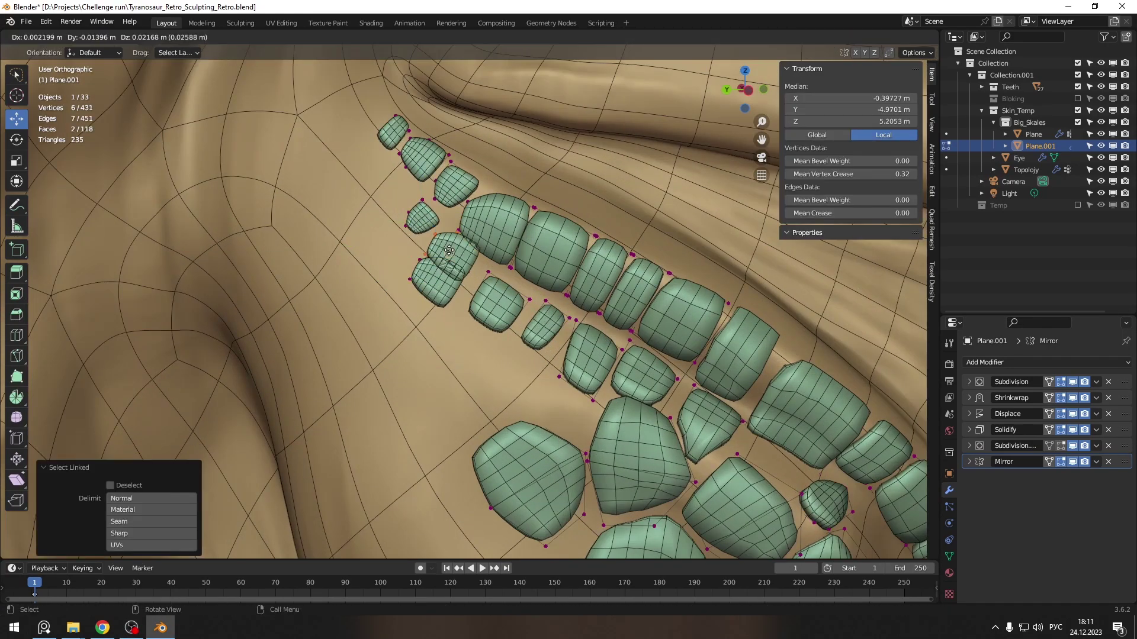
click(523, 225)
key(ctrl+KP_3)
scroll(580, 261, up, 3)
Step: Reposition individual scale vertices, entering the X coordinate in the Transform panel
click(592, 260)
key(g)
click(598, 264)
scroll(533, 266, up, 3)
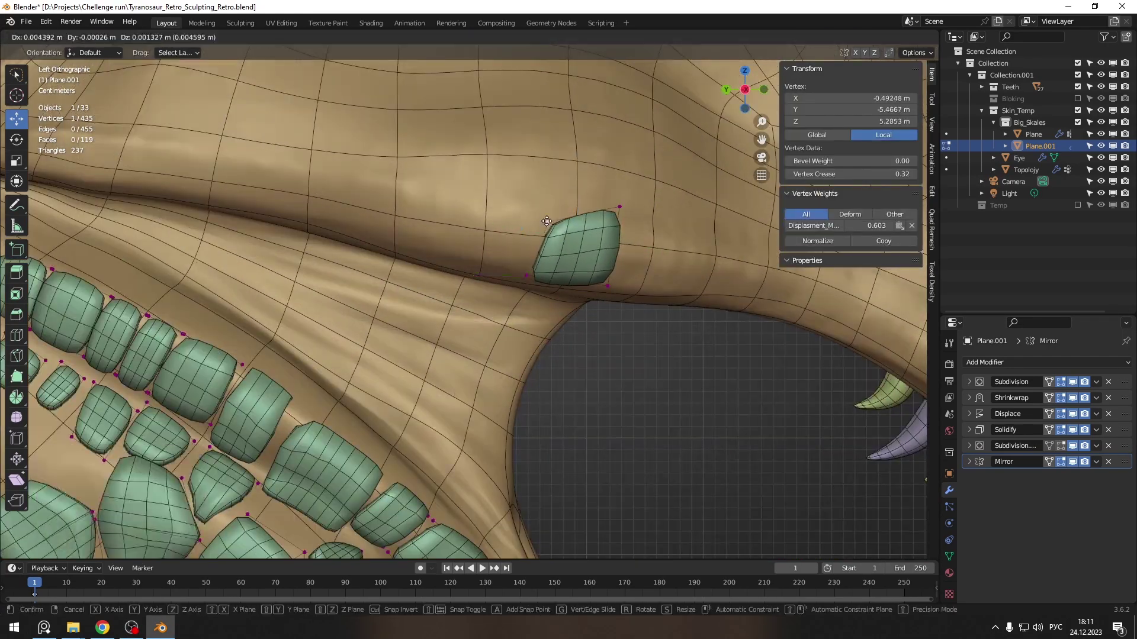
key(g)
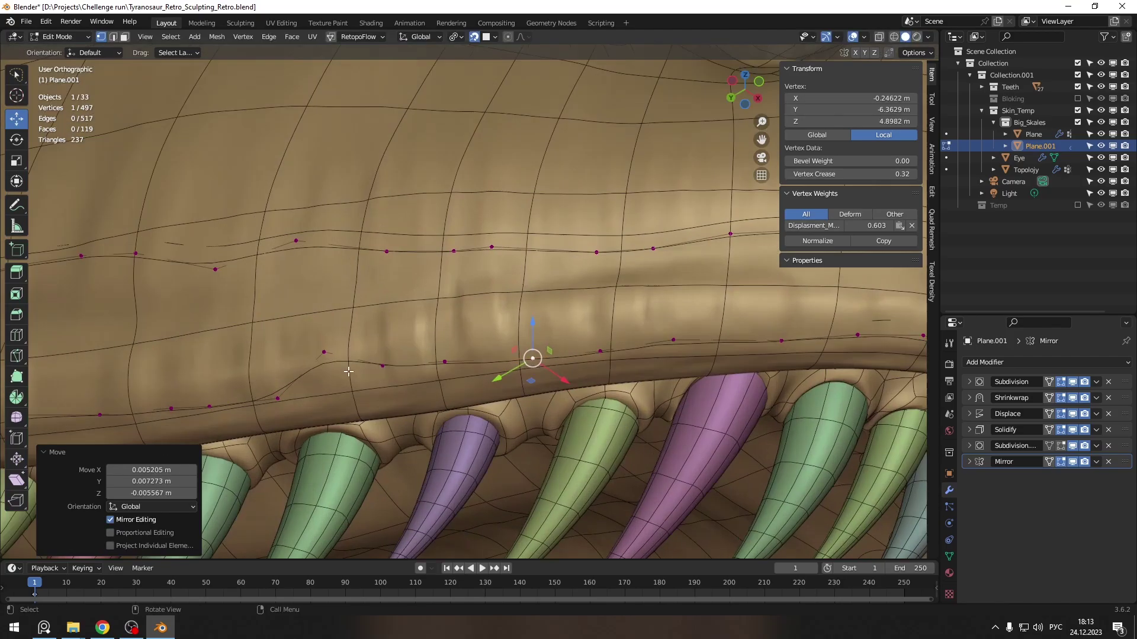
double_click(857, 96)
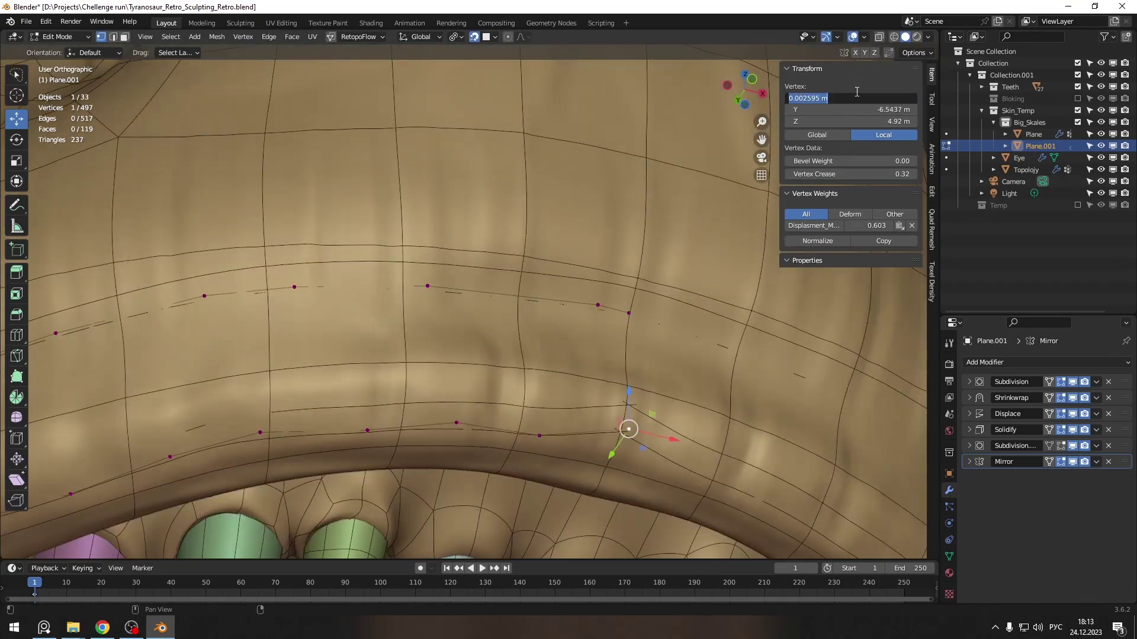
Step: Bring up delete options for the thick green scale pieces, then move the selected scales
shift+middle_drag(270, 416, 676, 352)
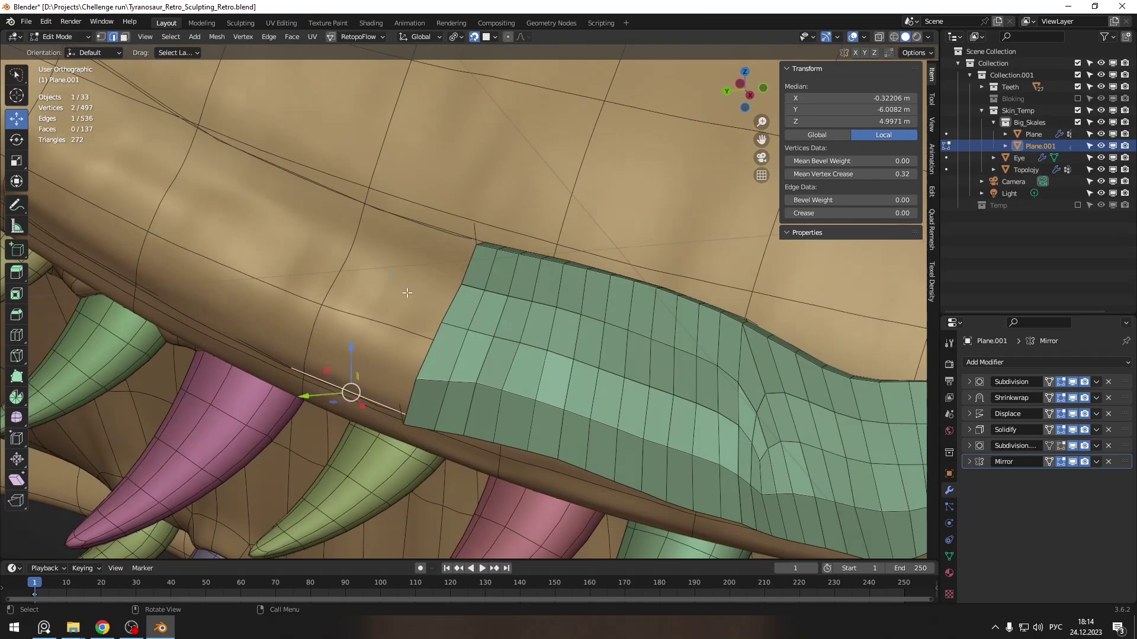
middle_drag(350, 394, 298, 292)
scroll(297, 292, up, 3)
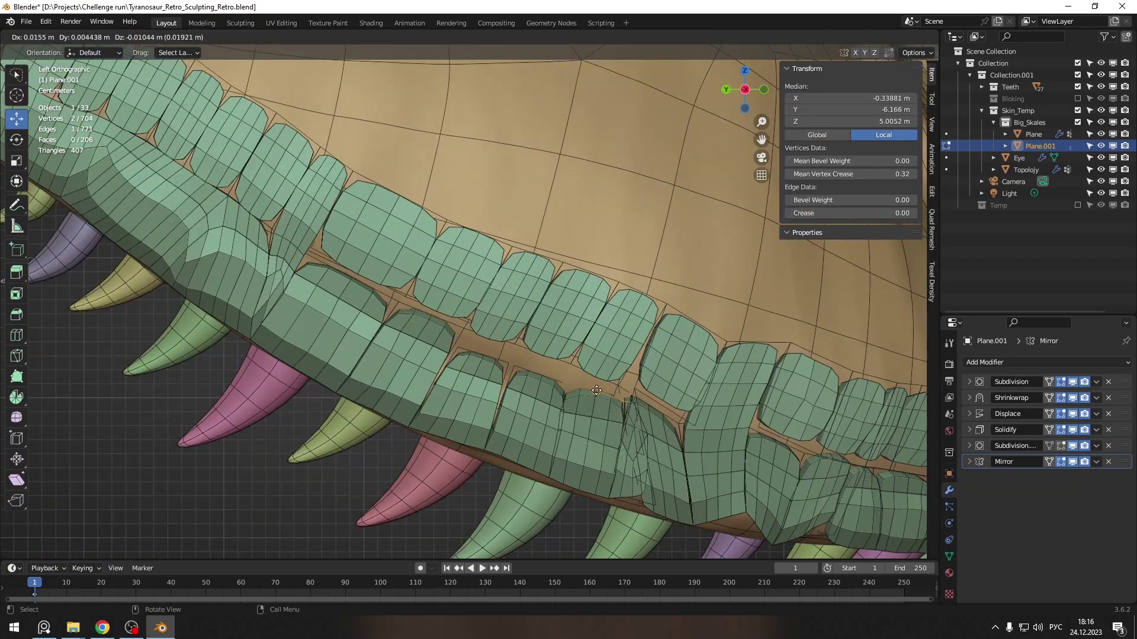
key(x)
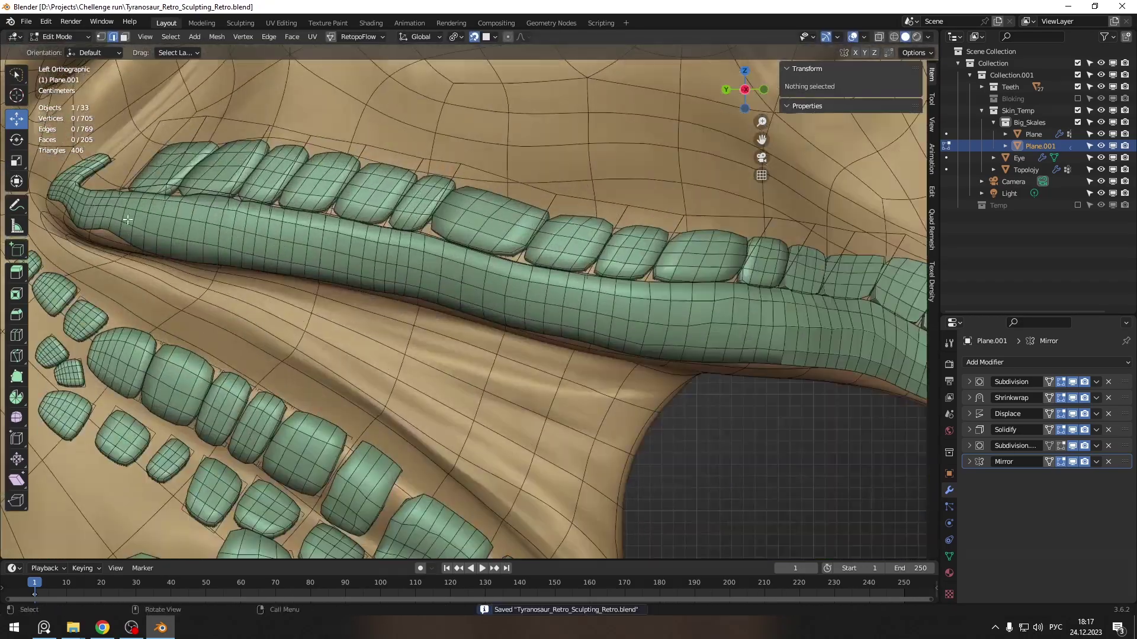
key(g)
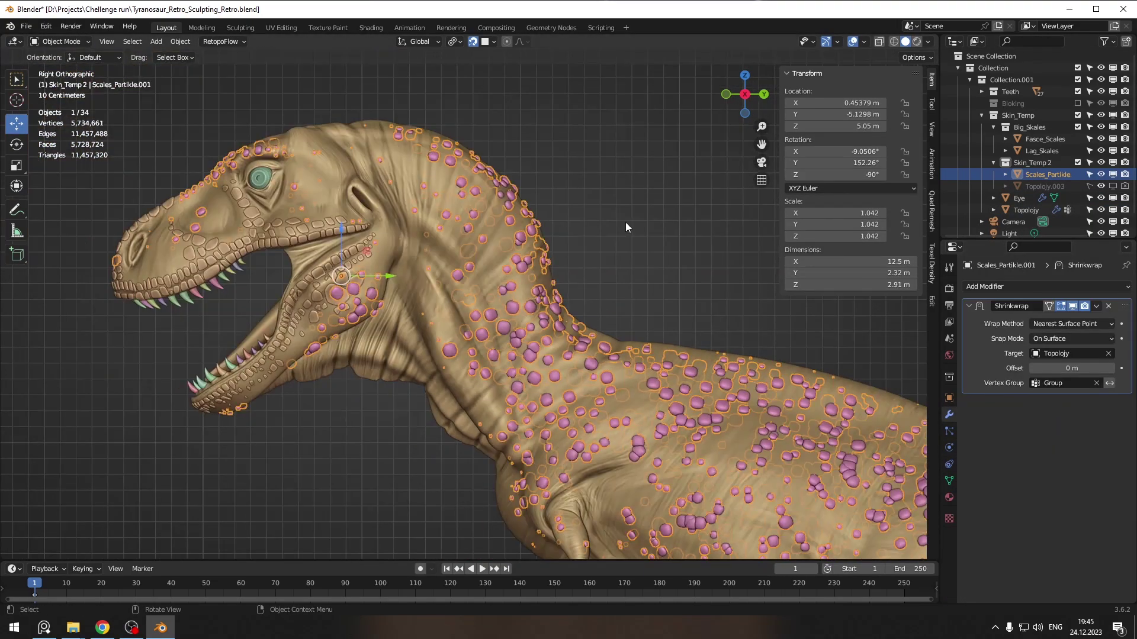
Step: Randomly select about half of the bump spheres, then rerun the random selection with a new seed
click(193, 41)
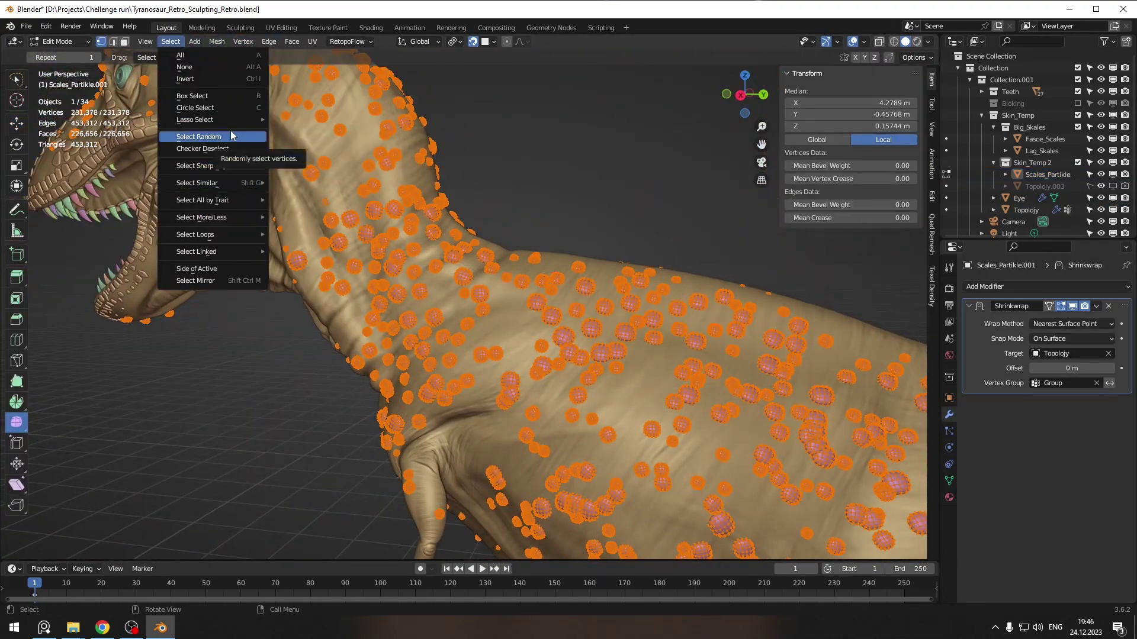
click(198, 137)
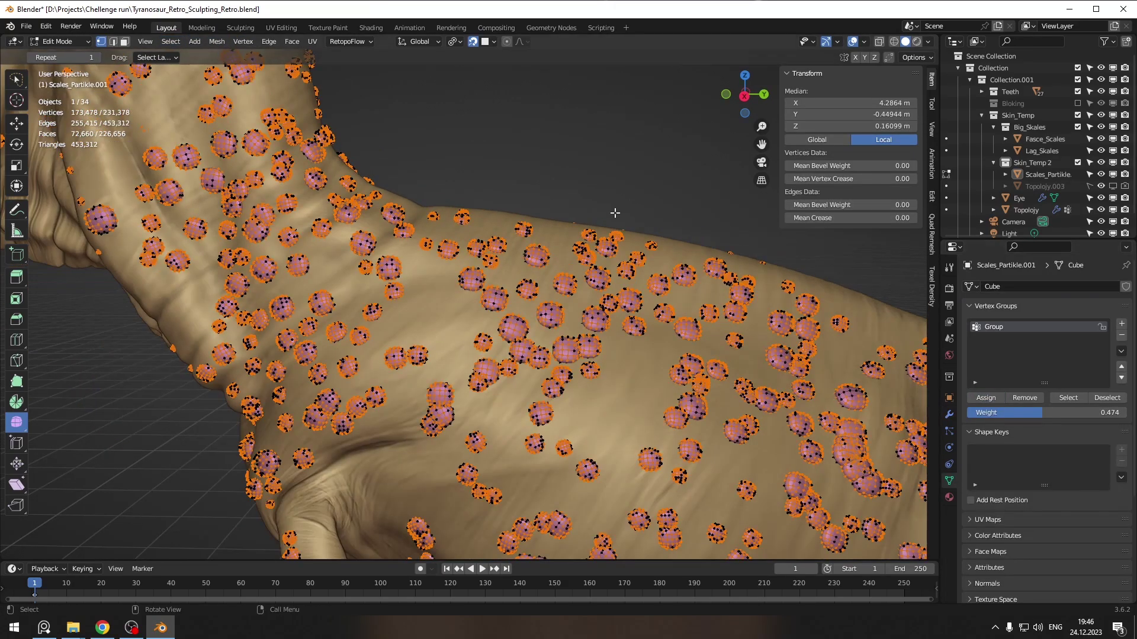
click(223, 45)
click(236, 136)
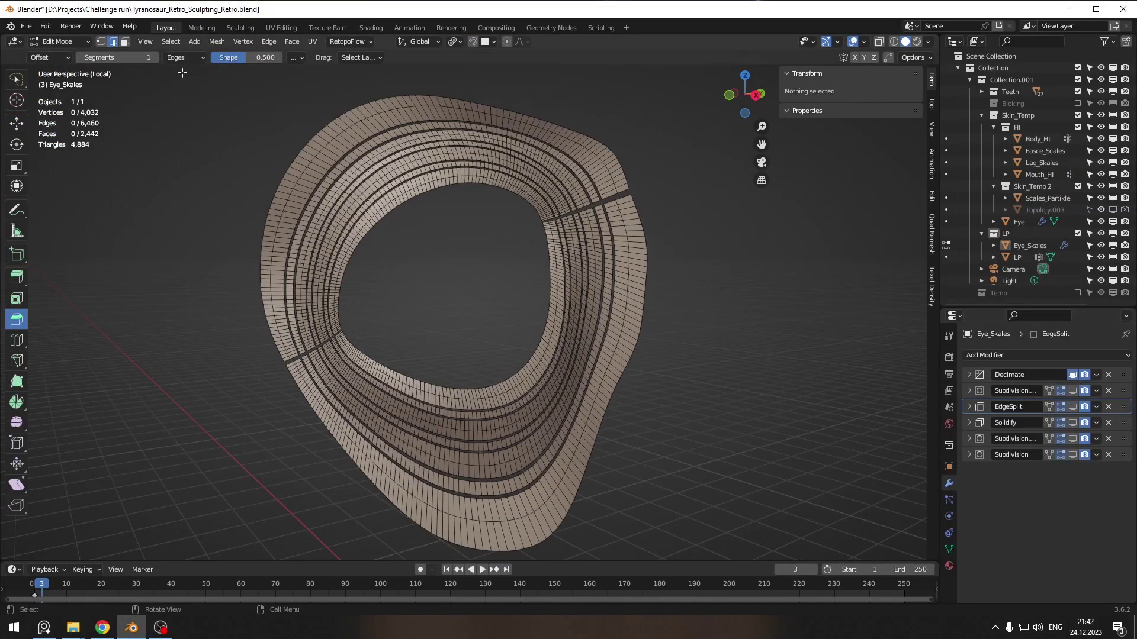
Step: Return to Object Mode and turn on the wireframe overlay over the eye scales
click(65, 55)
click(863, 42)
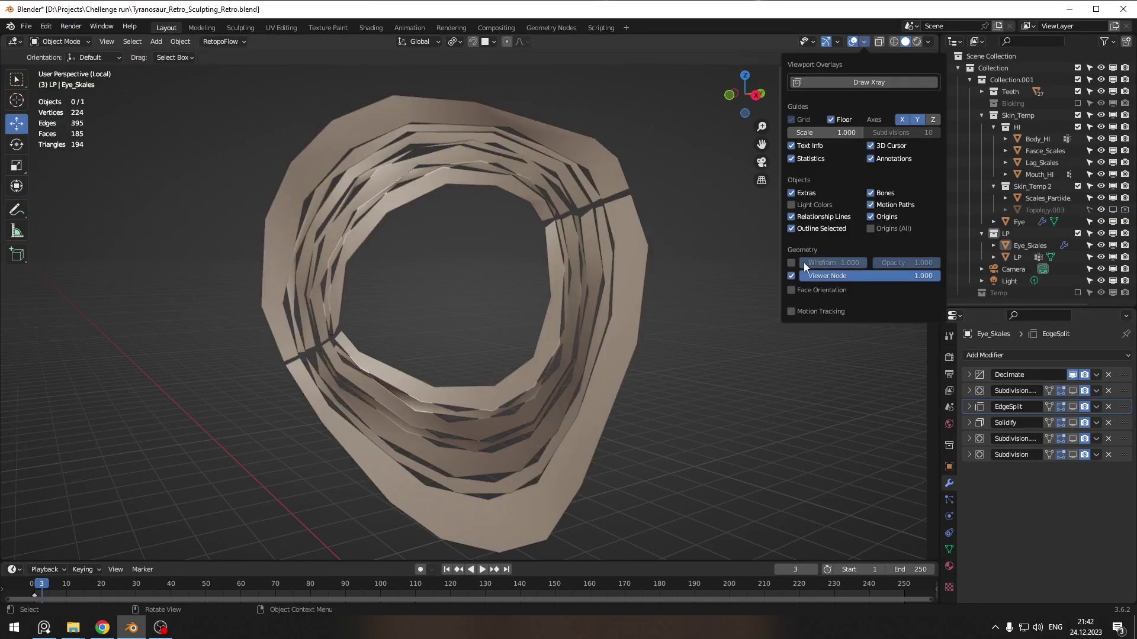
click(804, 262)
Step: Show the eye scales' Subdivision, Solidify and both later Subdivision modifiers in the viewport, then select the mouth mesh
click(1073, 392)
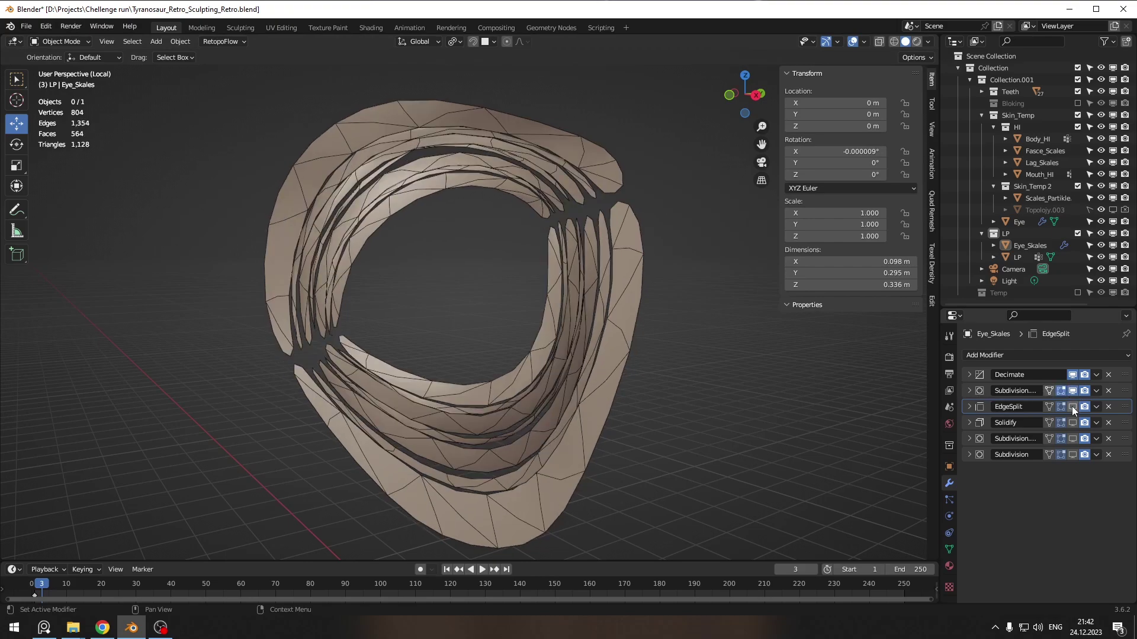
click(1073, 423)
click(1073, 438)
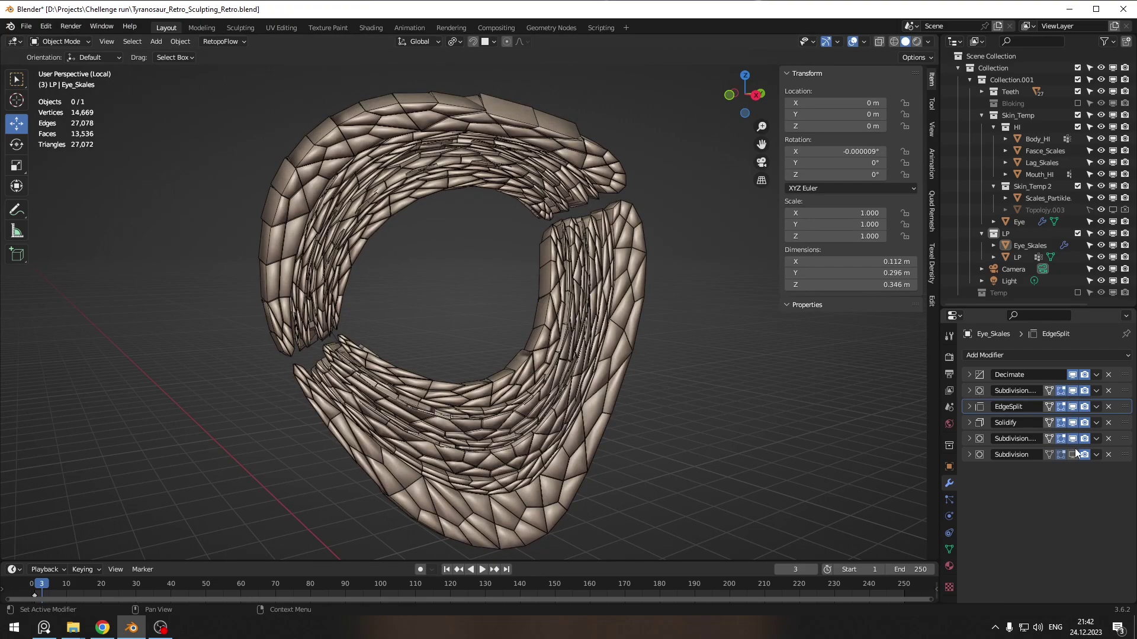
click(1074, 455)
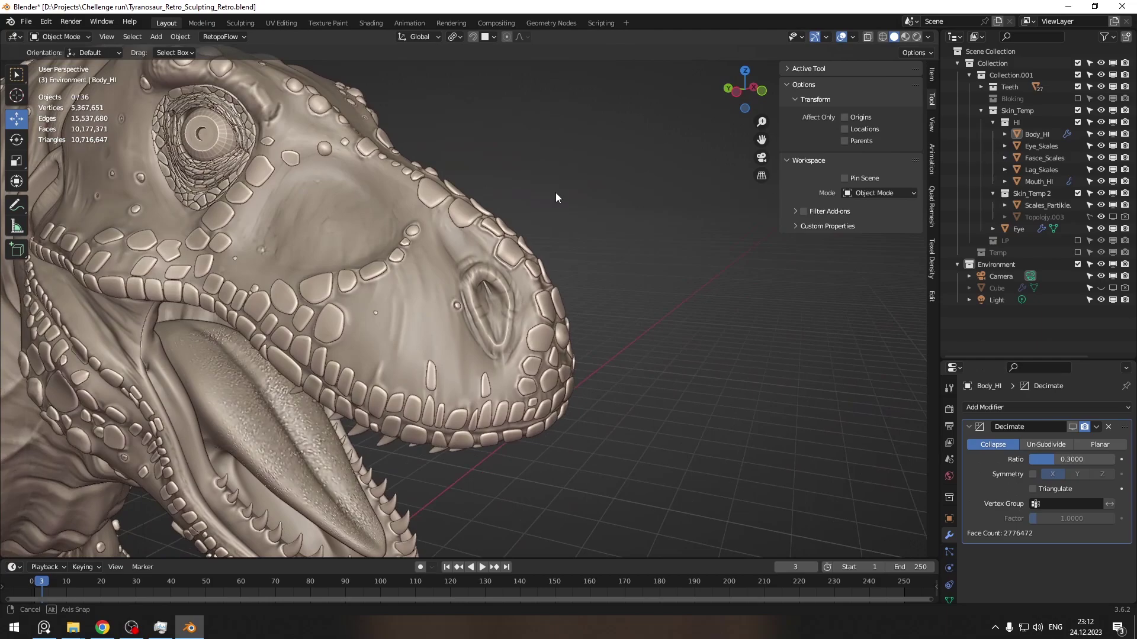
middle_drag(555, 193, 377, 282)
click(541, 325)
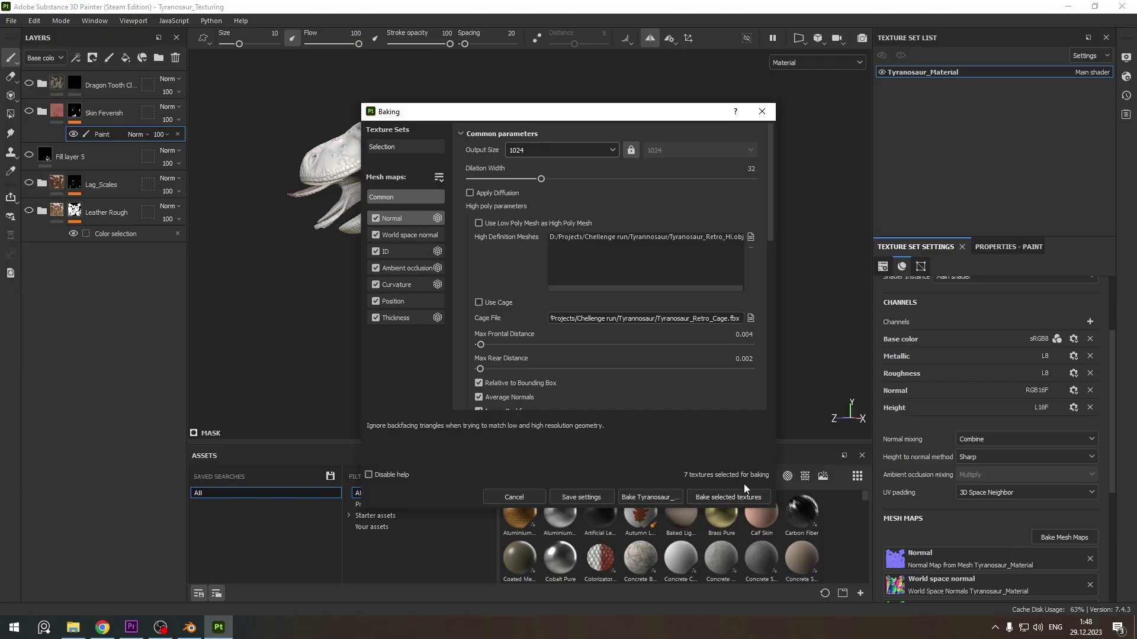
Step: Bake all seven selected mesh maps and orbit around the legs, body and head to check them
click(729, 496)
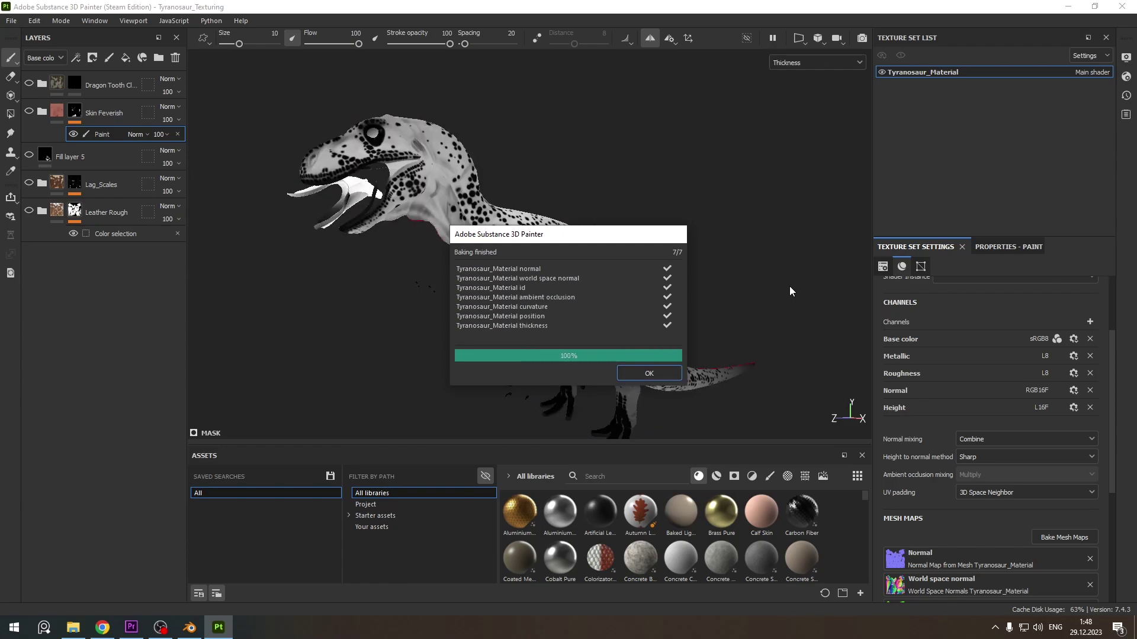
scroll(605, 321, up, 10)
alt+drag(562, 323, 687, 156)
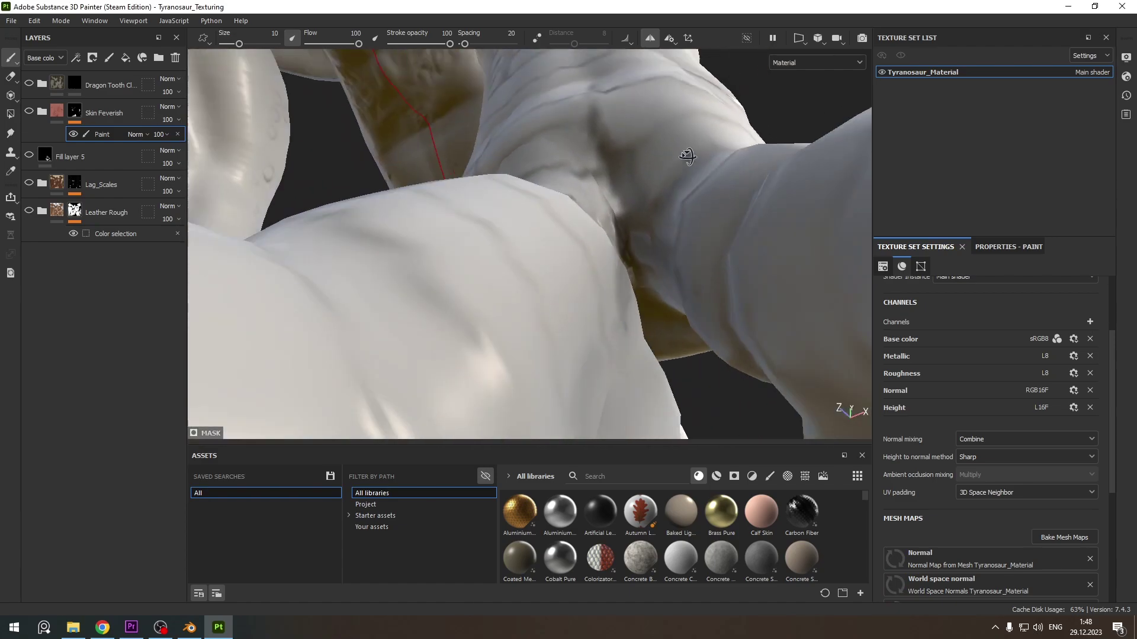
scroll(579, 304, down, 8)
alt+drag(579, 305, 604, 236)
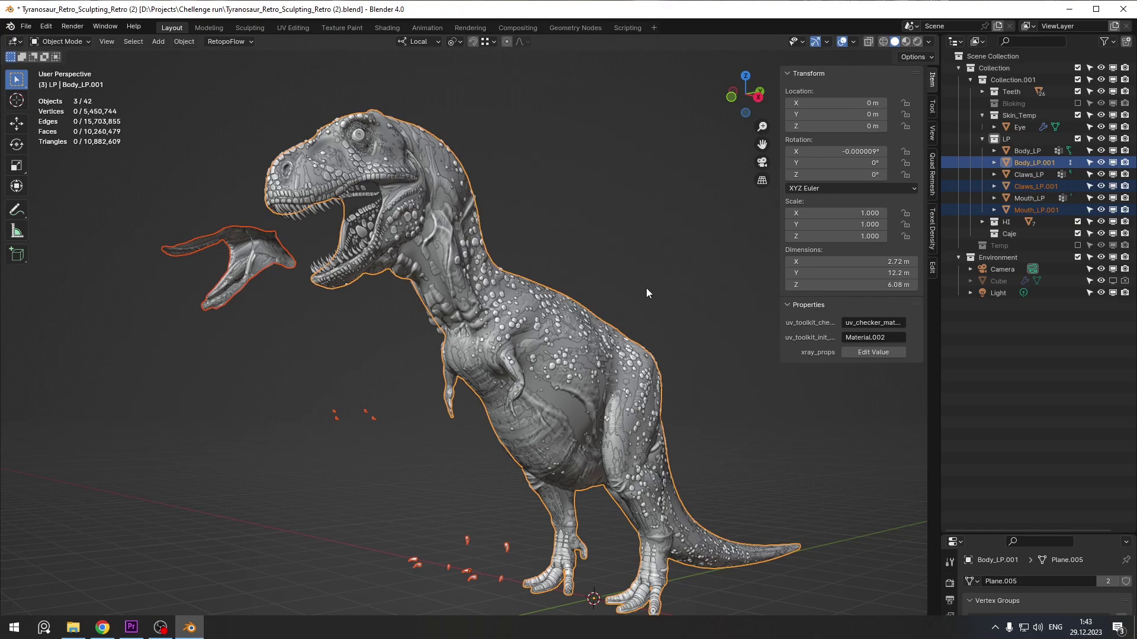
Step: Move the three selected LP copies into the Caje collection
key(m)
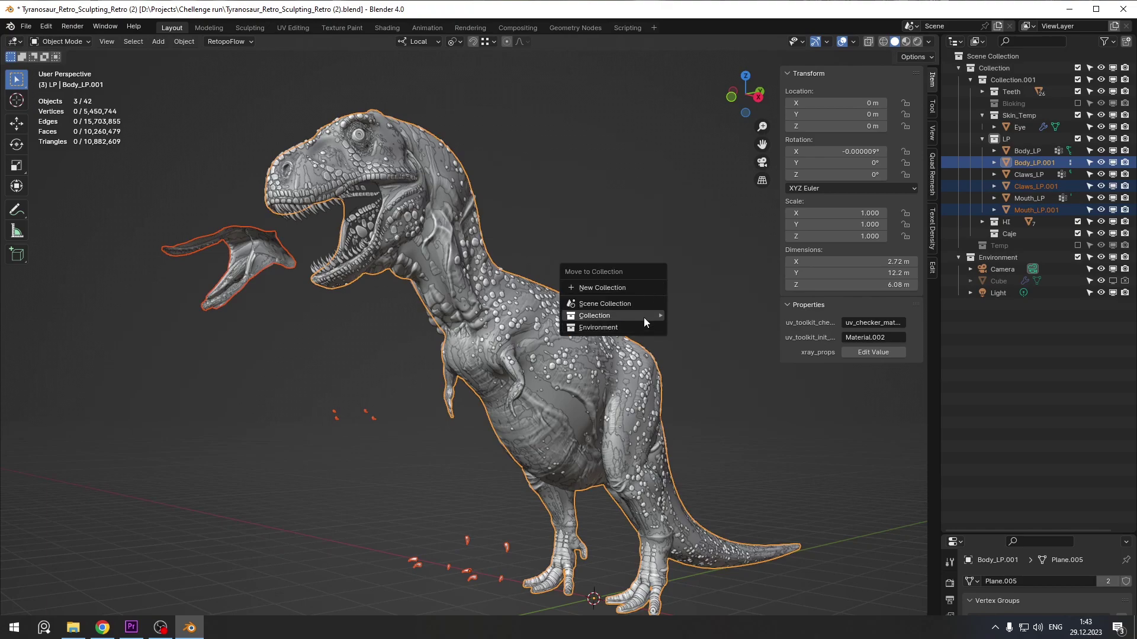
mouse_move(644, 317)
mouse_move(730, 343)
click(854, 429)
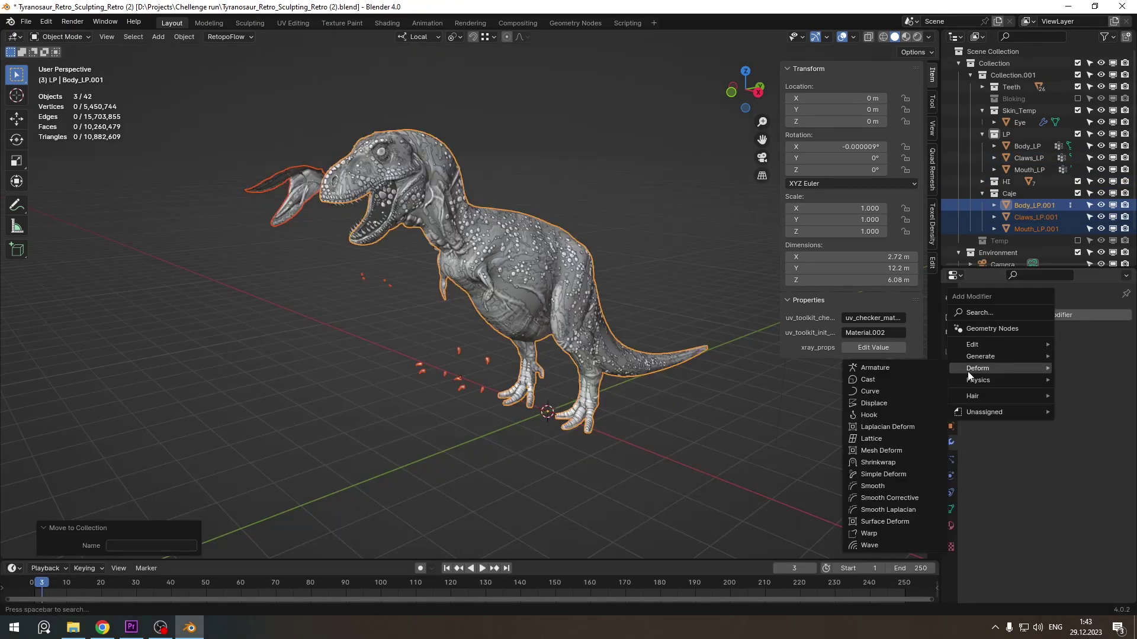
Step: Add Displace modifiers to the body and claws copies, setting the body's strength to 0.09
click(902, 403)
click(1017, 217)
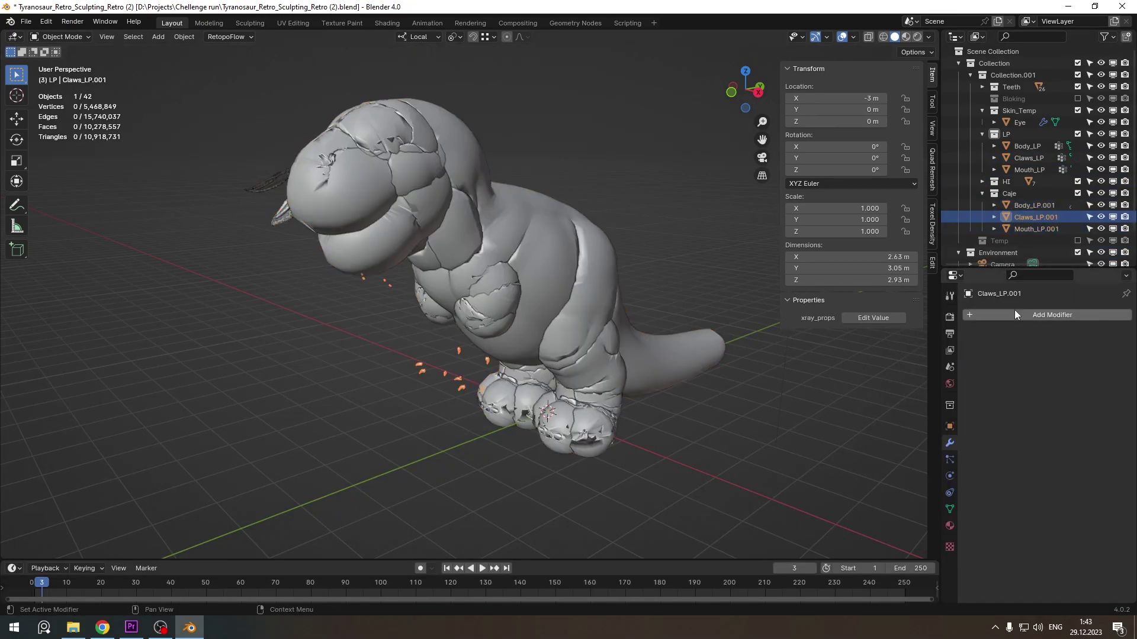
click(1014, 314)
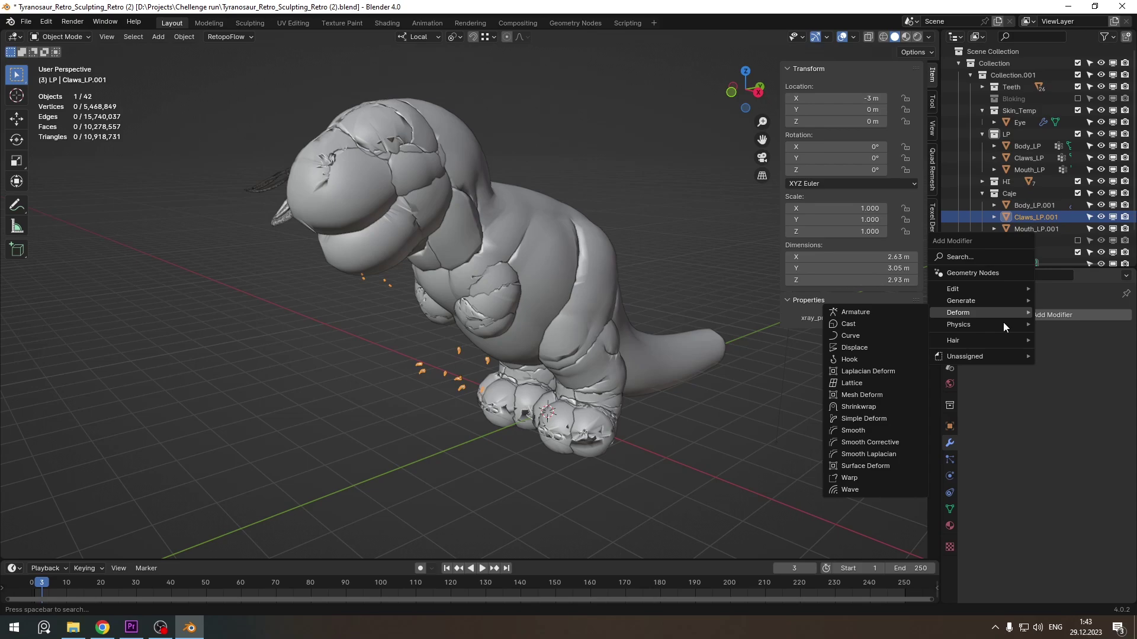
click(879, 346)
click(1034, 205)
double_click(1072, 410)
text(0.09)
key(Return)
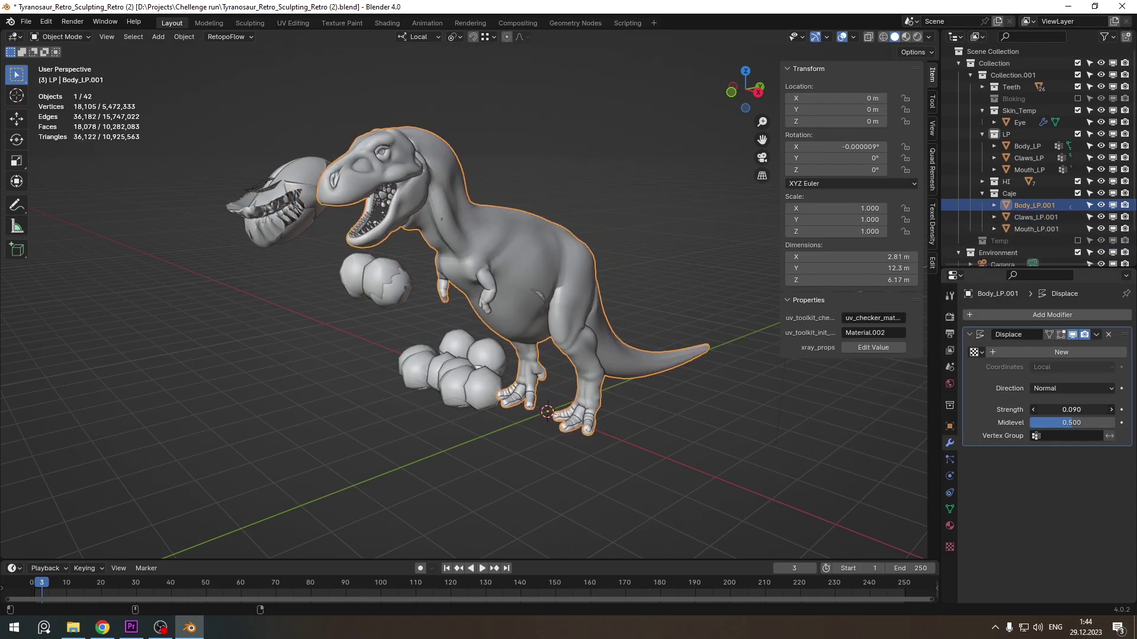
Step: Create a vertex group on the mouth mesh, limit its Displace to Group, and weight paint it
click(446, 386)
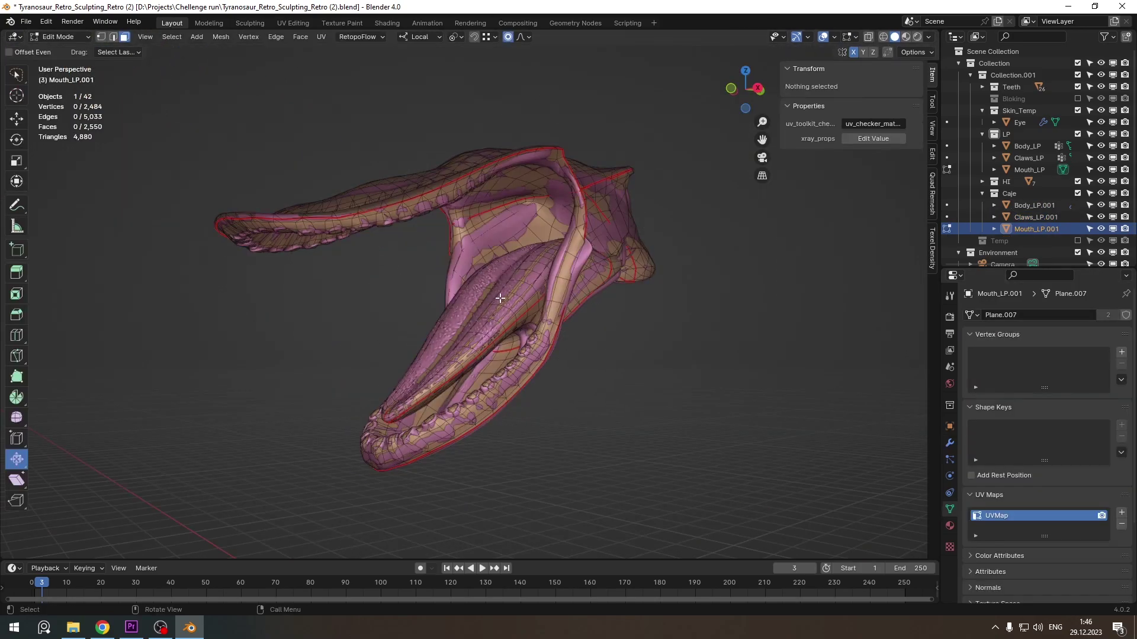
key(a)
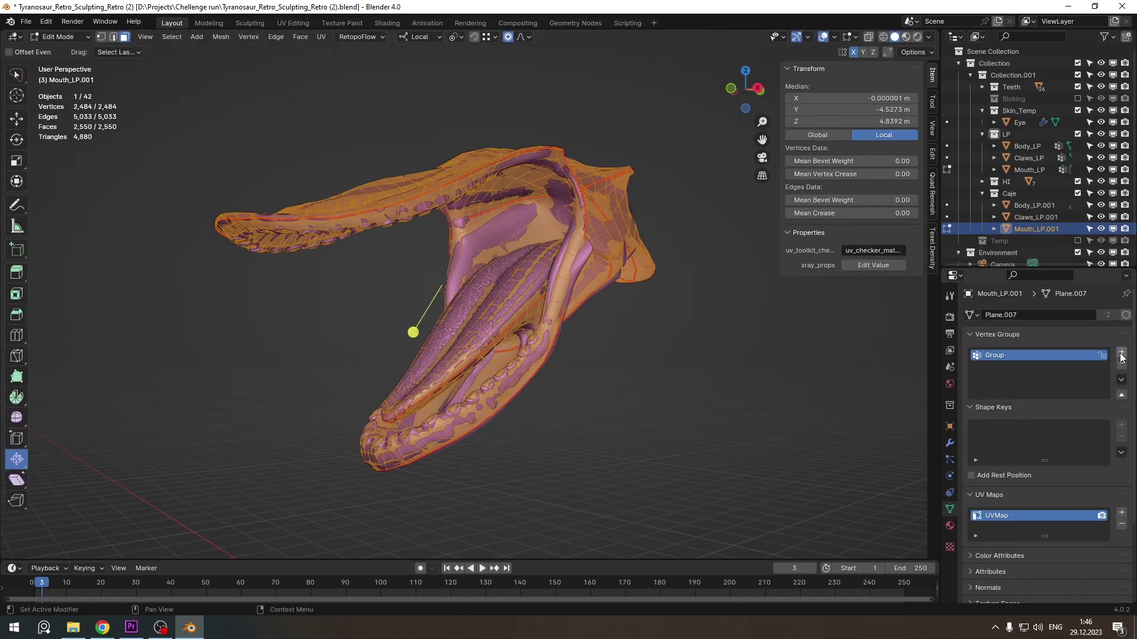
click(996, 428)
key(alt+a)
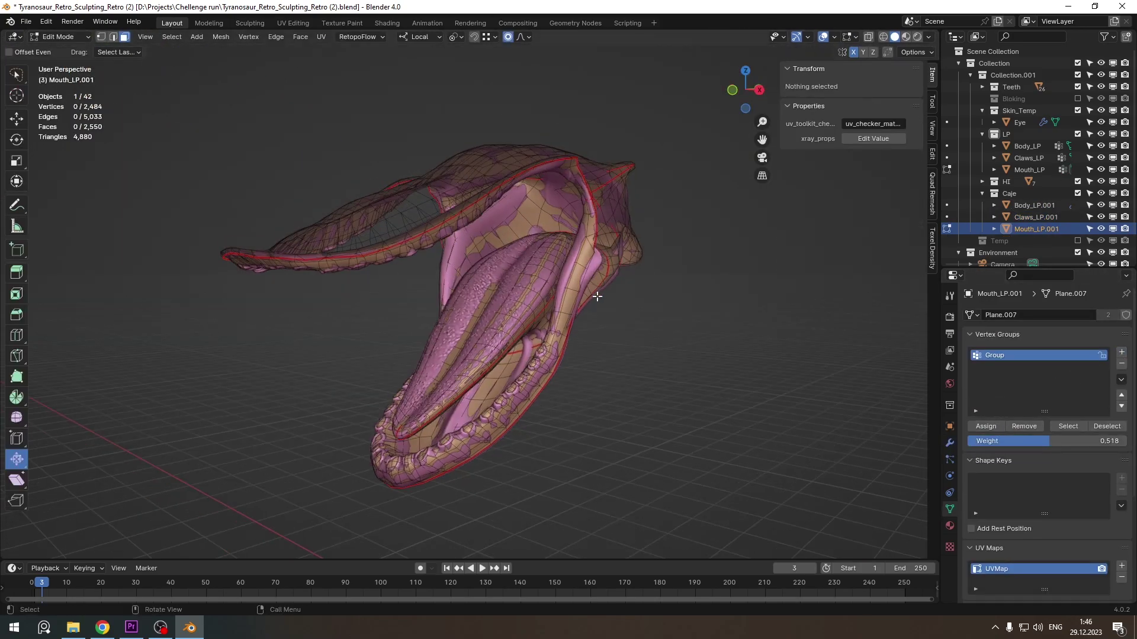
key(ctrl+Tab)
click(950, 443)
click(1066, 436)
click(1059, 450)
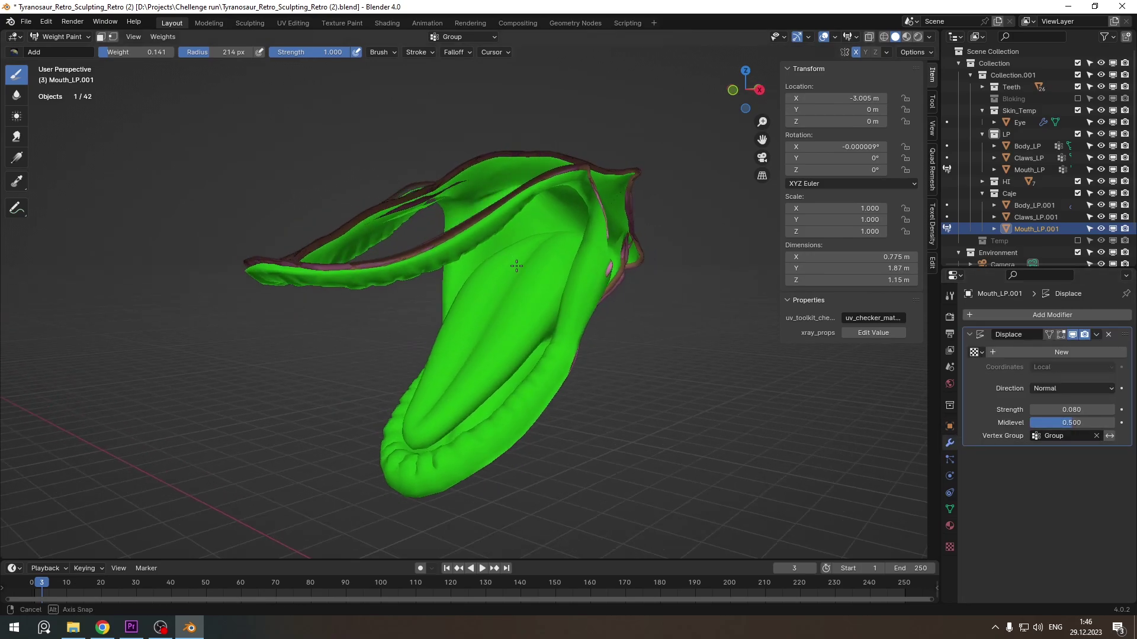
mouse_move(516, 266)
mouse_down()
mouse_move(589, 254)
mouse_move(538, 254)
mouse_up()
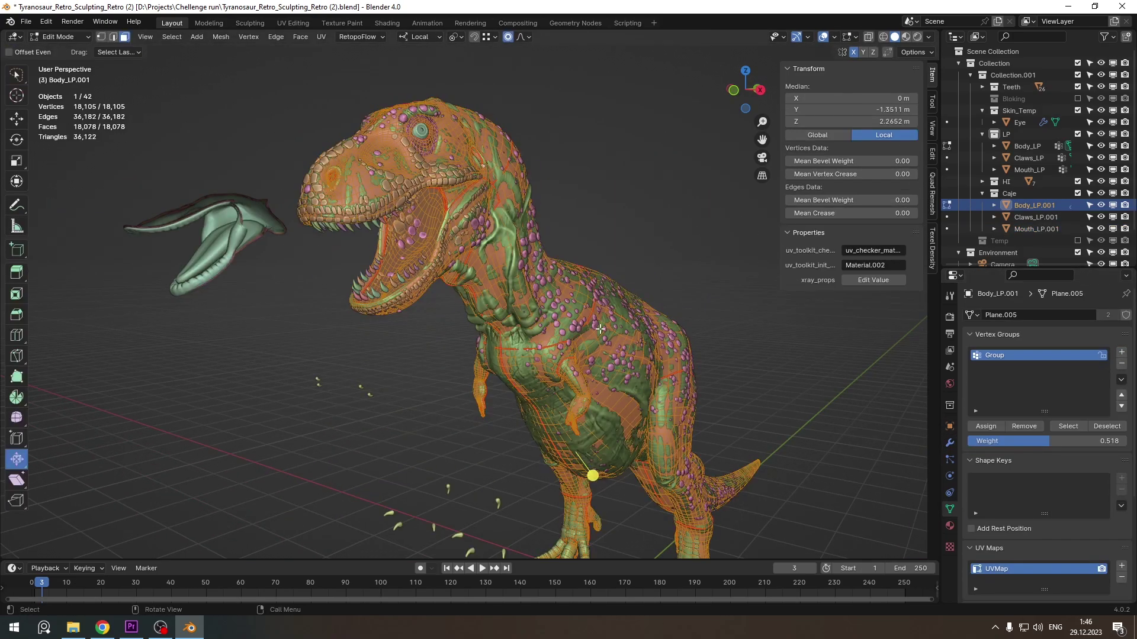
Step: Assign the body vertices to its vertex group and weight paint a large area across the body
click(985, 426)
key(Tab)
click(949, 443)
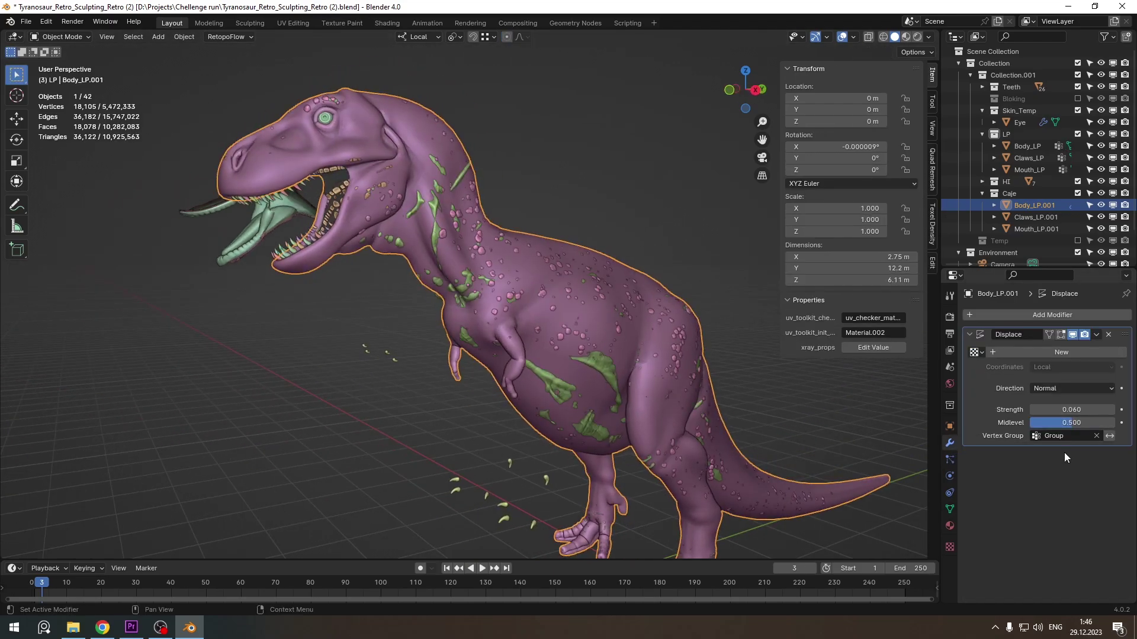
click(65, 102)
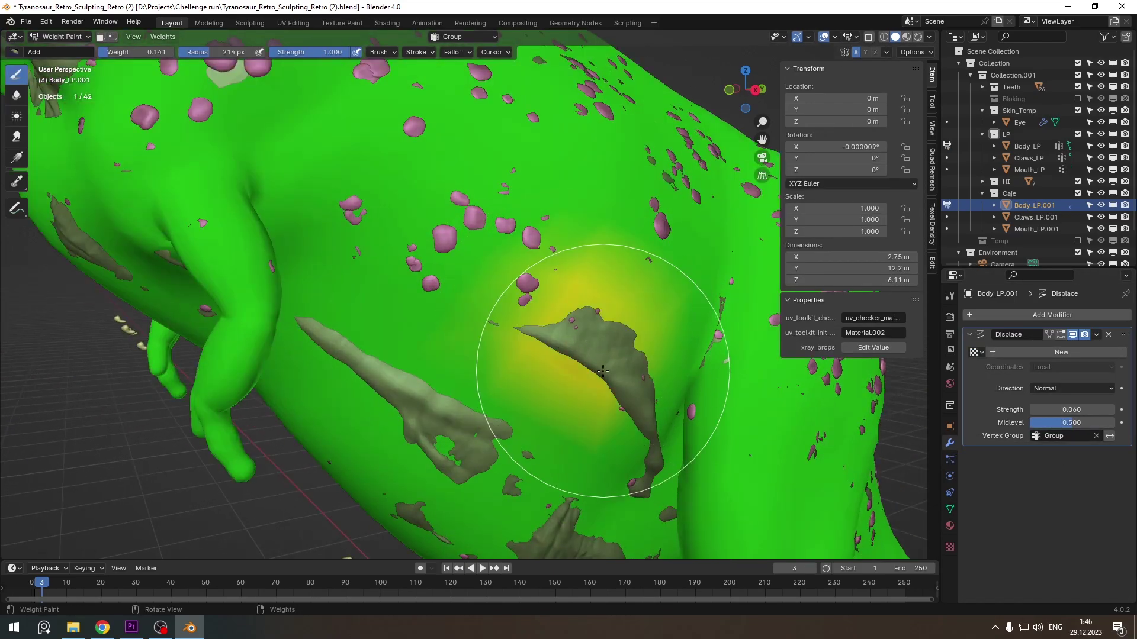
mouse_move(584, 343)
mouse_down()
mouse_move(470, 228)
mouse_move(506, 320)
mouse_up()
middle_drag(507, 320, 457, 368)
mouse_move(456, 368)
mouse_down()
mouse_move(393, 203)
mouse_move(521, 317)
mouse_move(672, 317)
mouse_up()
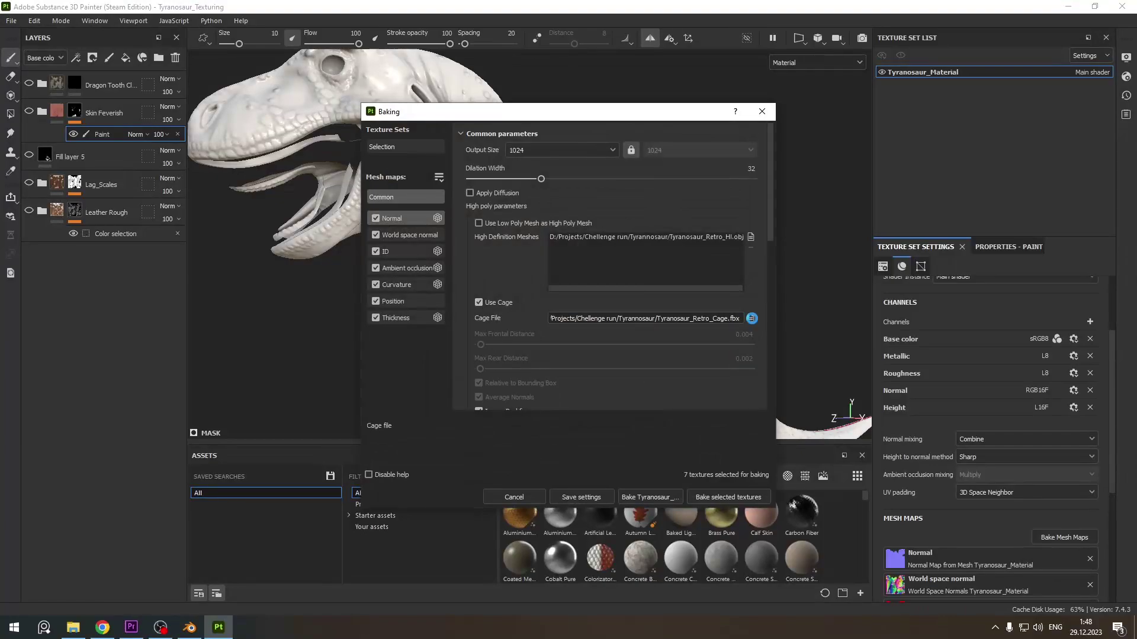
Step: Load the Tyranosaur_Retro_Cage.fbx cage and rebake the selected textures
click(752, 318)
key(Return)
click(733, 498)
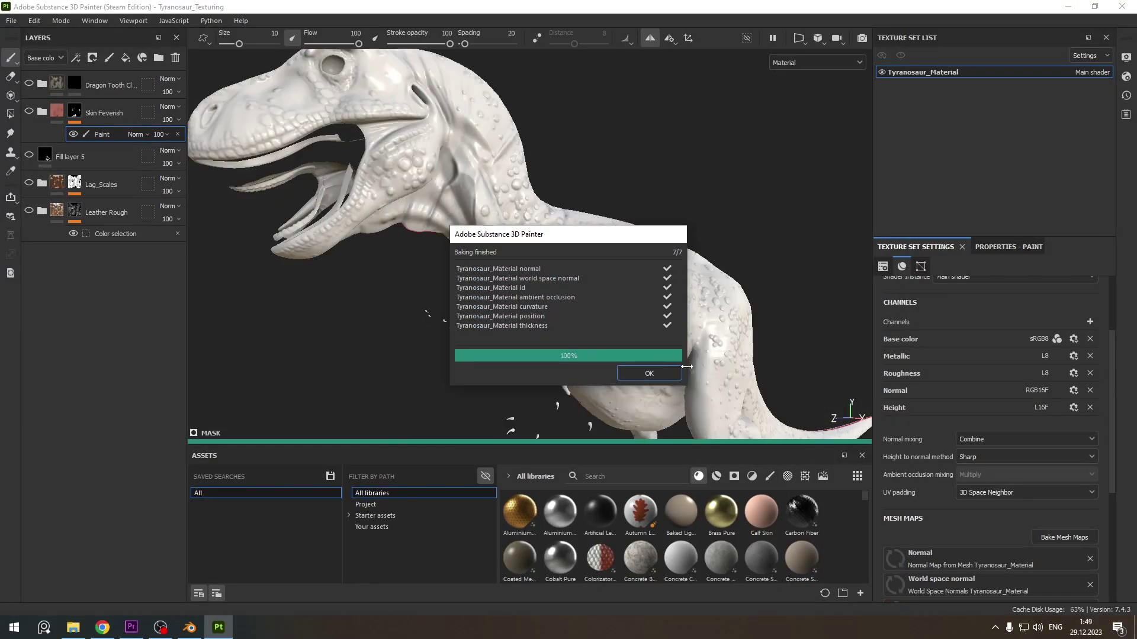
click(647, 371)
Step: Inspect the rebaked dinosaur using the colour ID display channel, then return to the material view
alt+drag(488, 147, 617, 293)
key(f)
click(817, 62)
click(818, 141)
alt+drag(652, 248, 605, 219)
key(m)
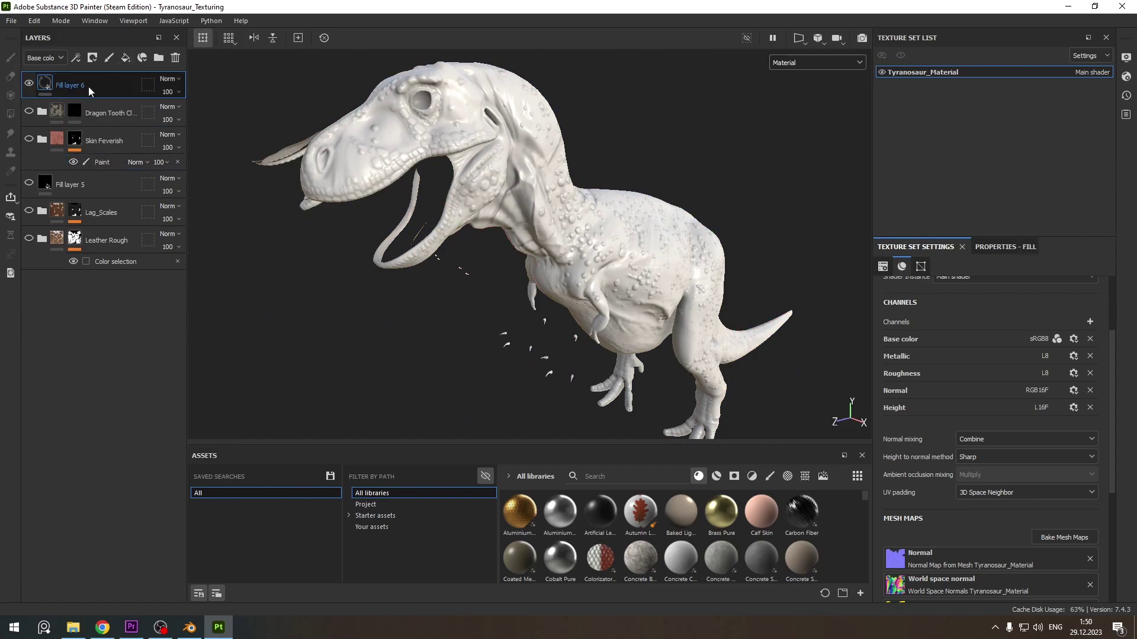
Step: Add a fill layer with a black mask whose Color selection picks the blue, cyan-green and green IDs
click(90, 90)
click(1003, 376)
click(993, 504)
right_click(89, 84)
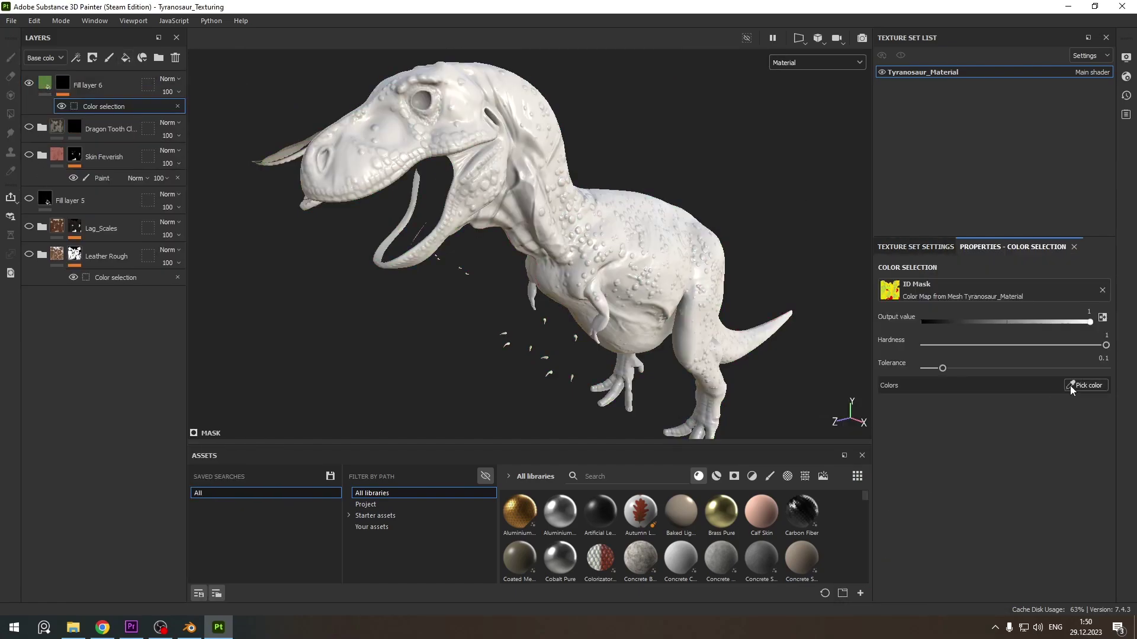
click(1070, 385)
click(482, 278)
click(621, 391)
scroll(665, 368, up, 3)
click(665, 369)
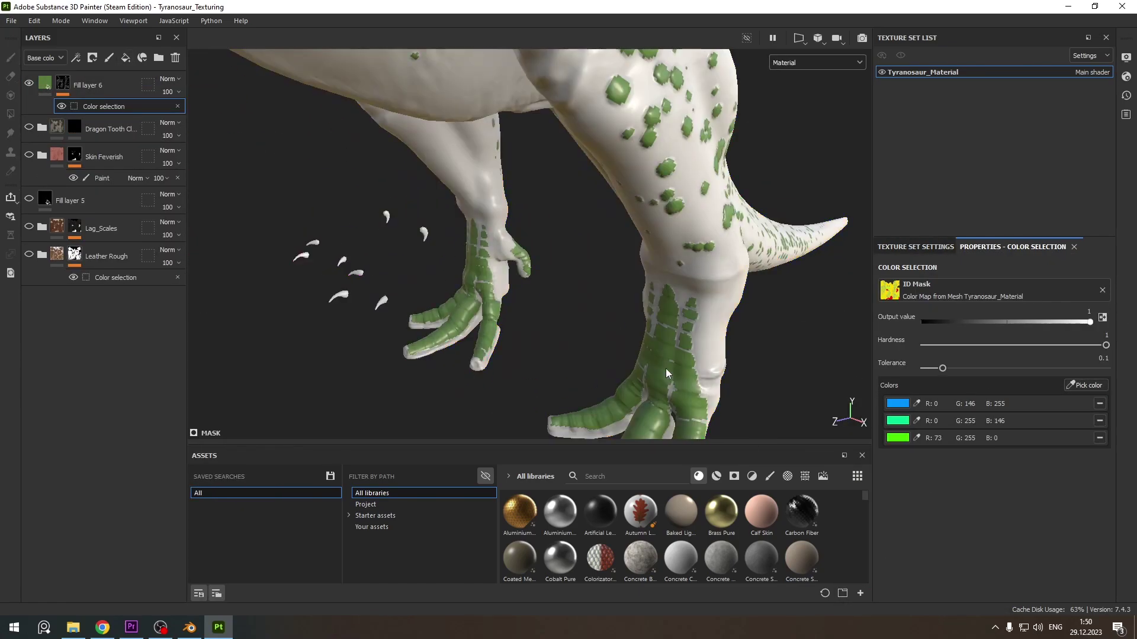
scroll(665, 373, down, 5)
Step: Add the Brass Pure material as a layer and briefly play the reference stream
drag(720, 522, 101, 89)
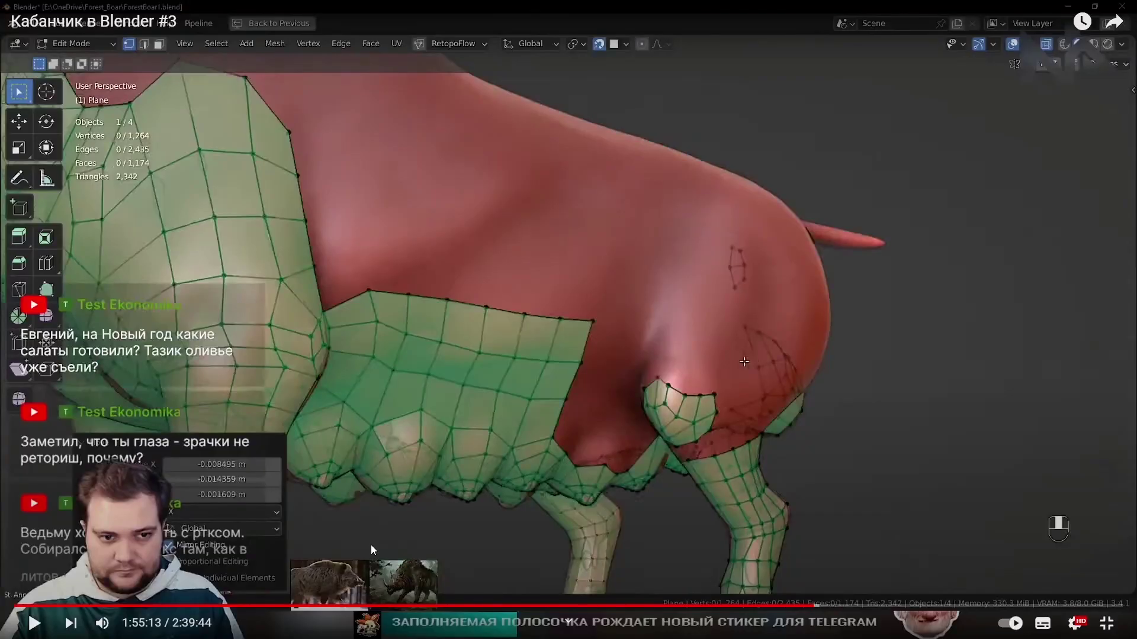
click(34, 626)
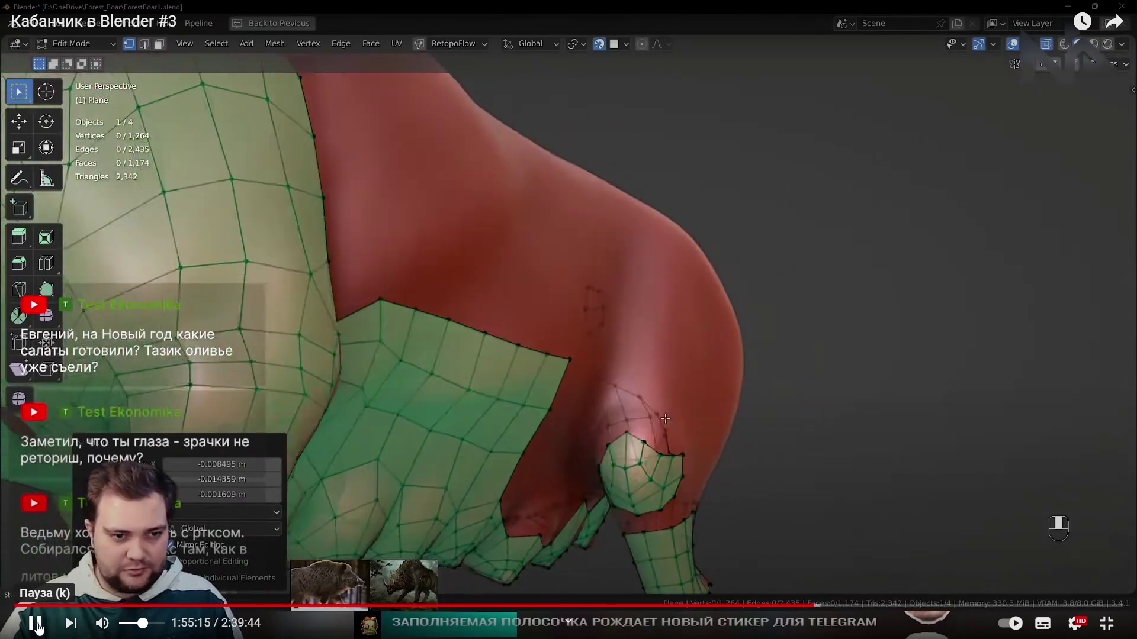
click(591, 391)
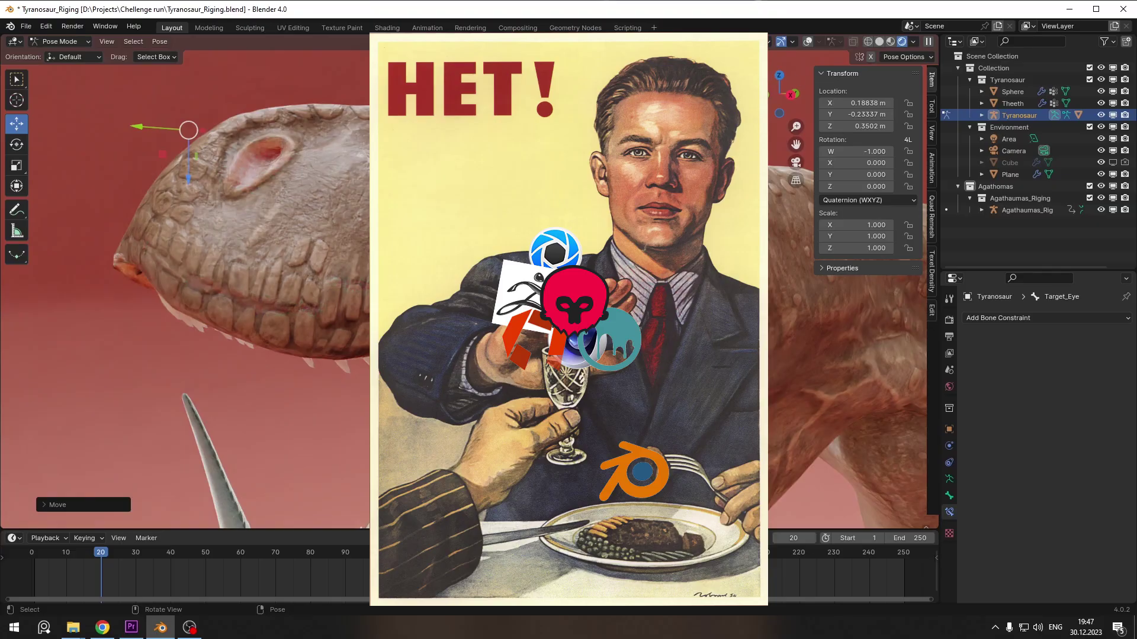
middle_drag(568, 297, 368, 322)
scroll(287, 285, up, 3)
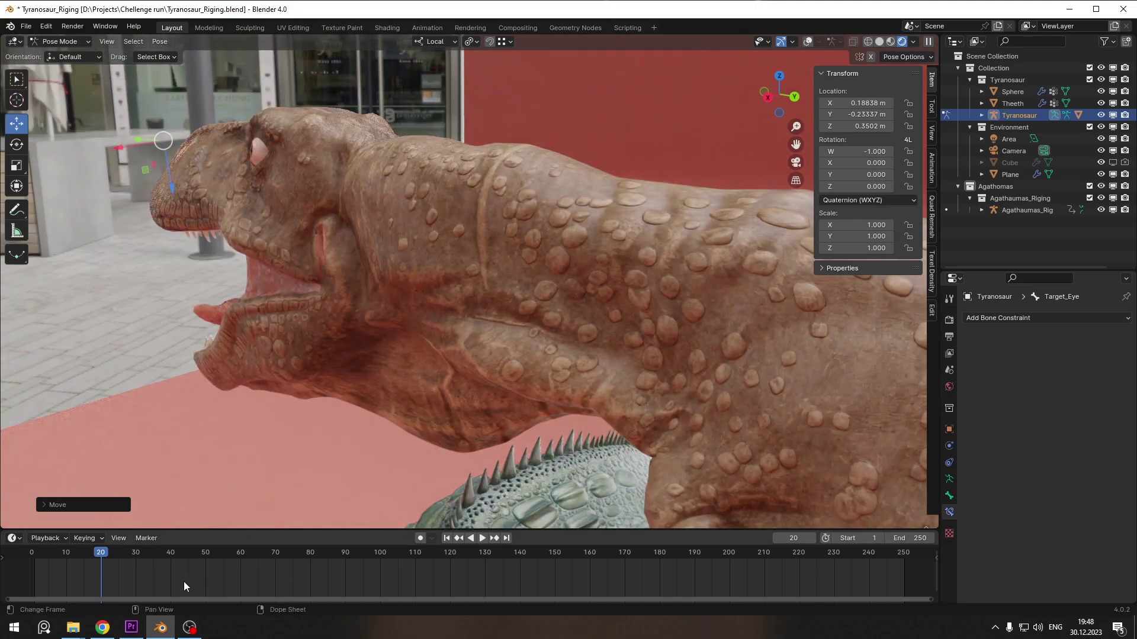